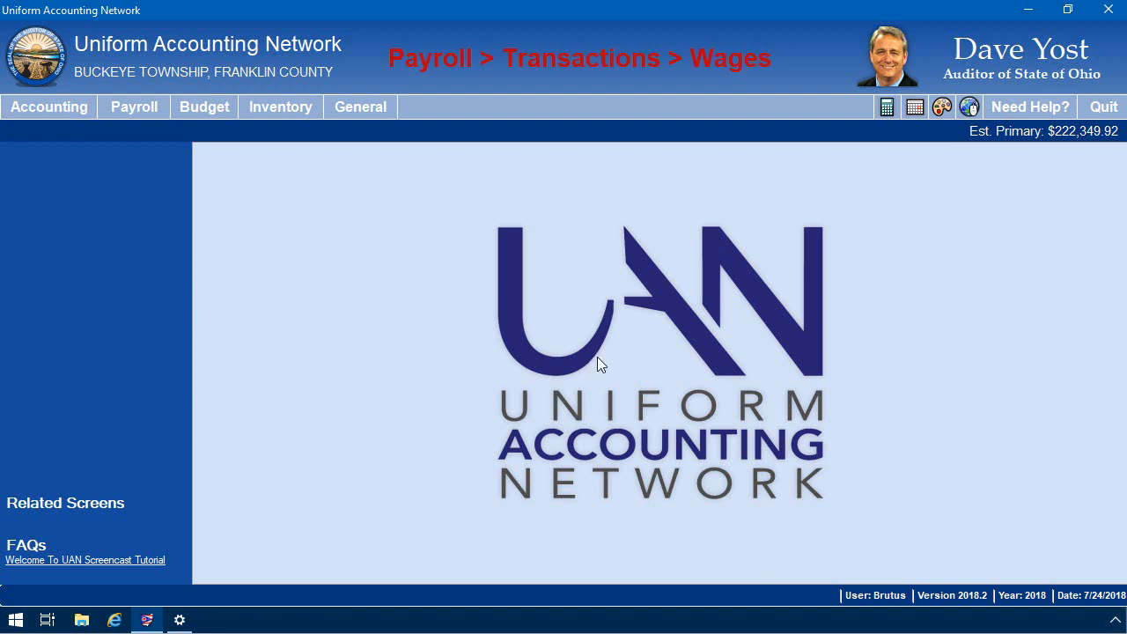
Open the payroll Wages transactions and start adding Warrant / EFT wages, acknowledging the pay period reminder.
click(148, 105)
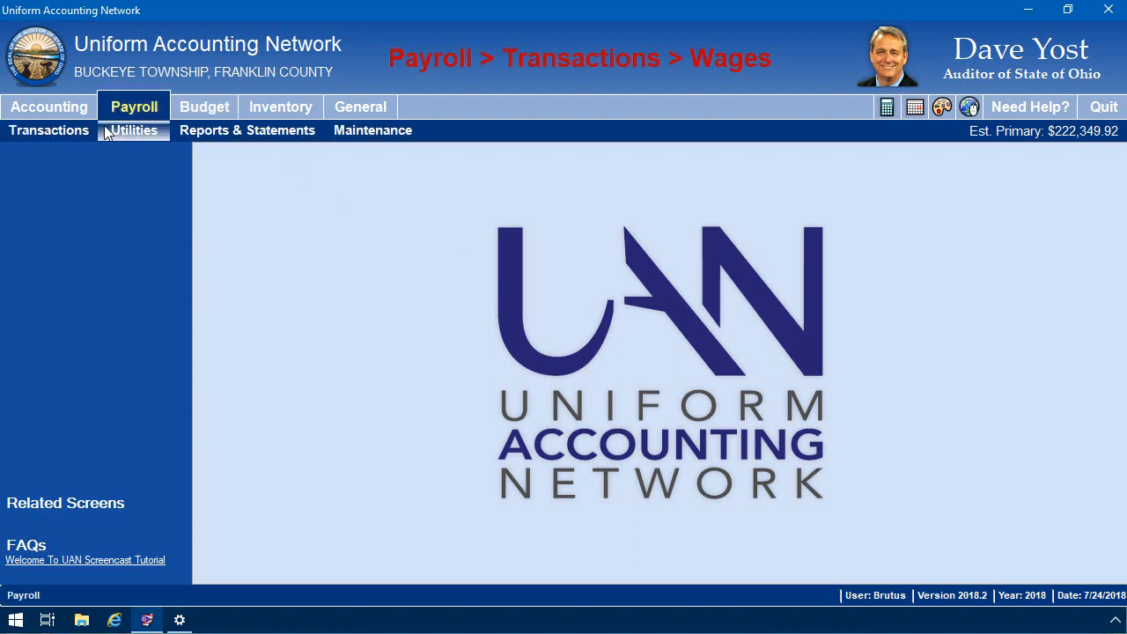
click(73, 128)
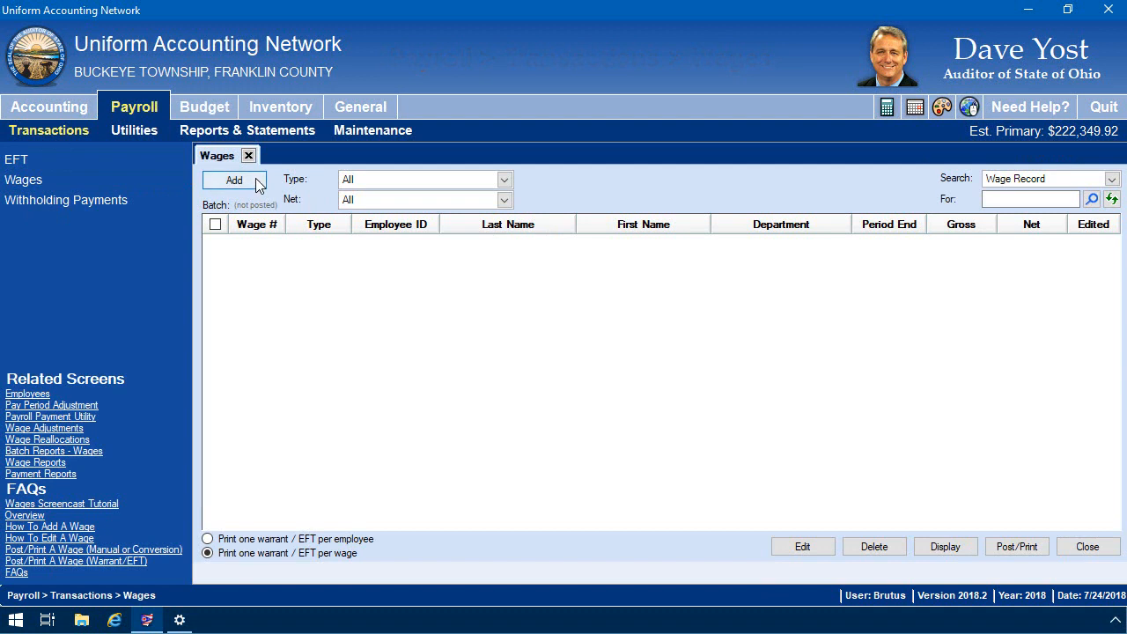
click(258, 183)
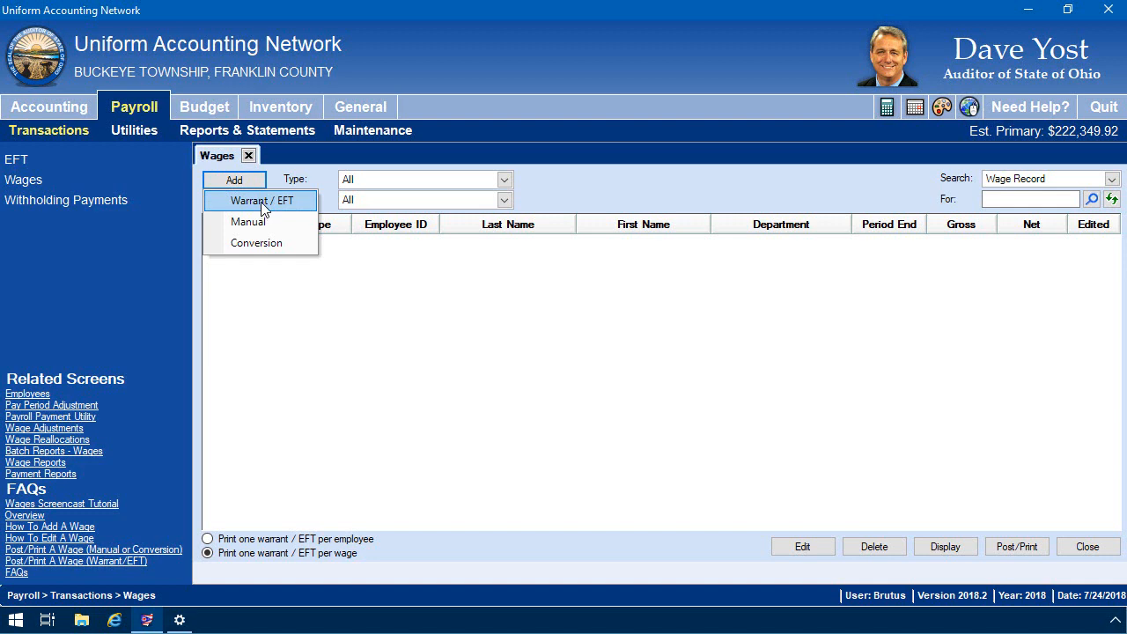
click(261, 203)
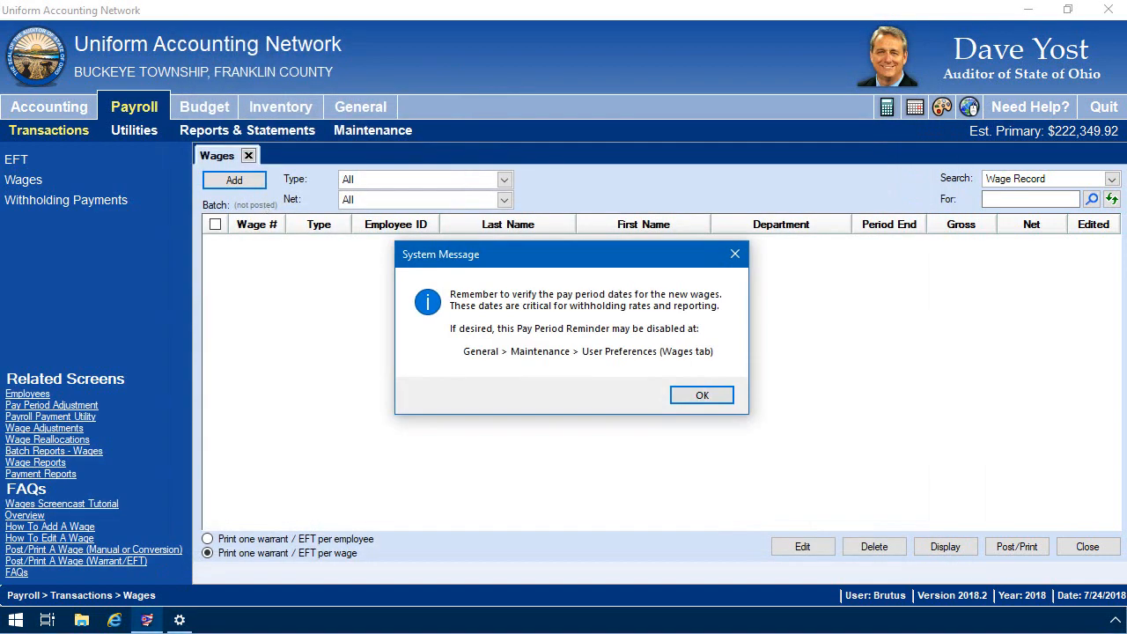
click(703, 397)
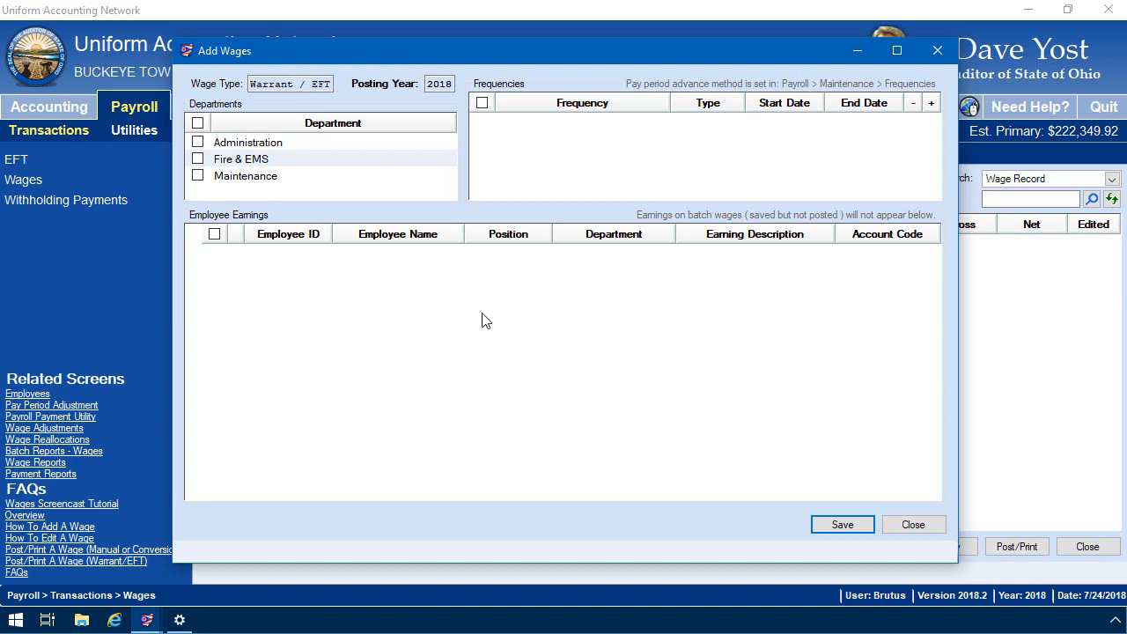
Include all departments and the Bi-Weekly frequency, advancing its pay period to 06/30/2018 through 07/13/2018.
click(198, 123)
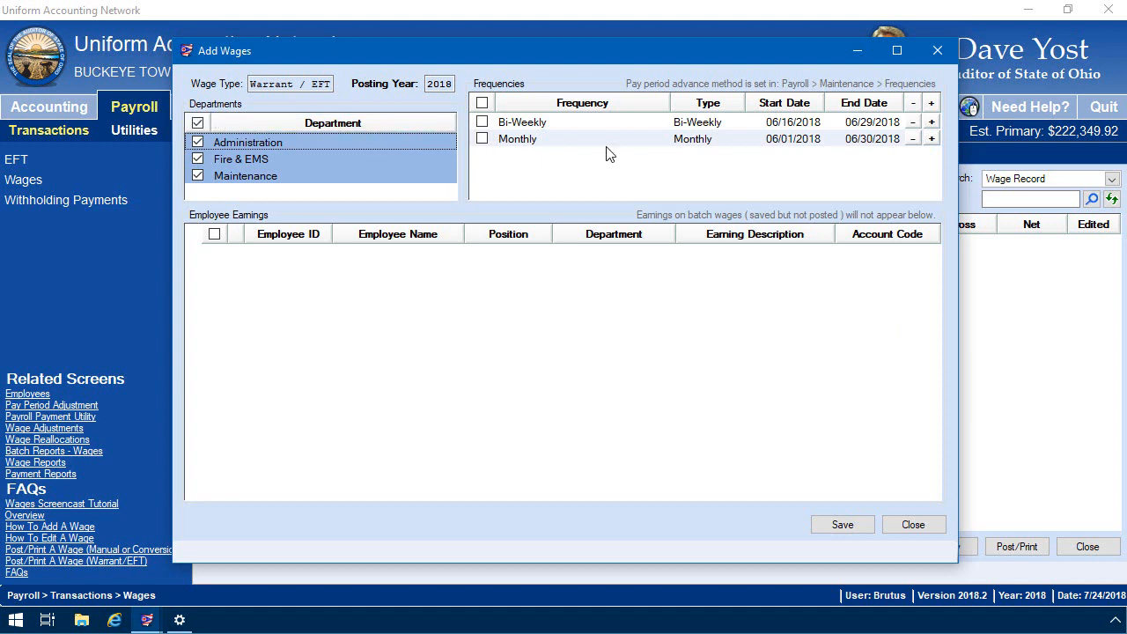
click(482, 123)
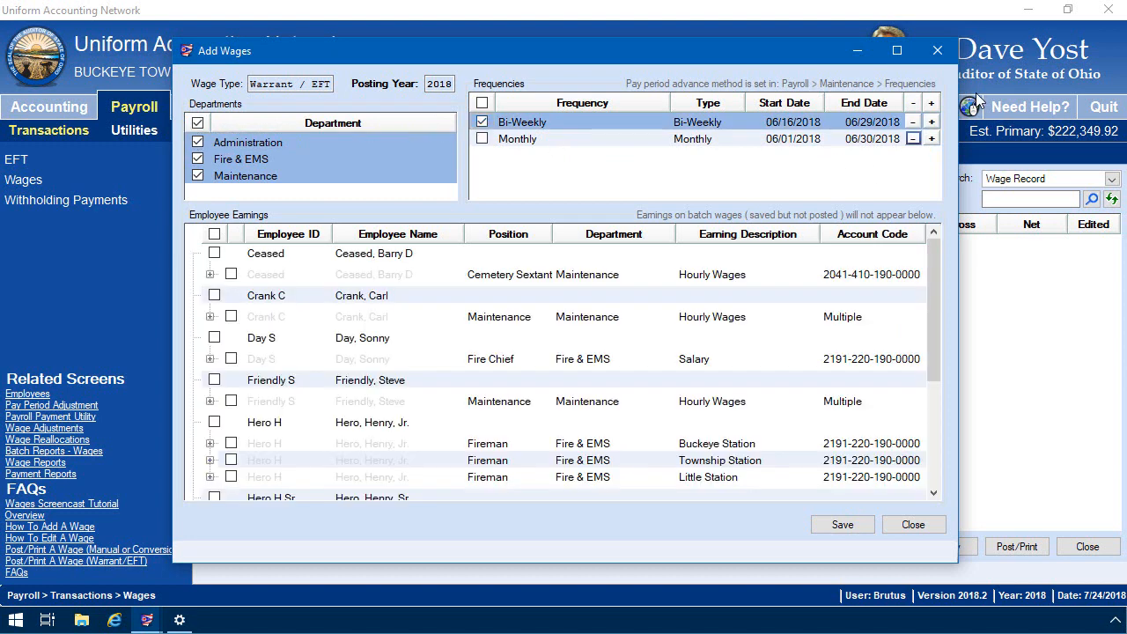
click(932, 123)
Select all employee earnings and save the new wages, declining to edit them right away.
click(216, 234)
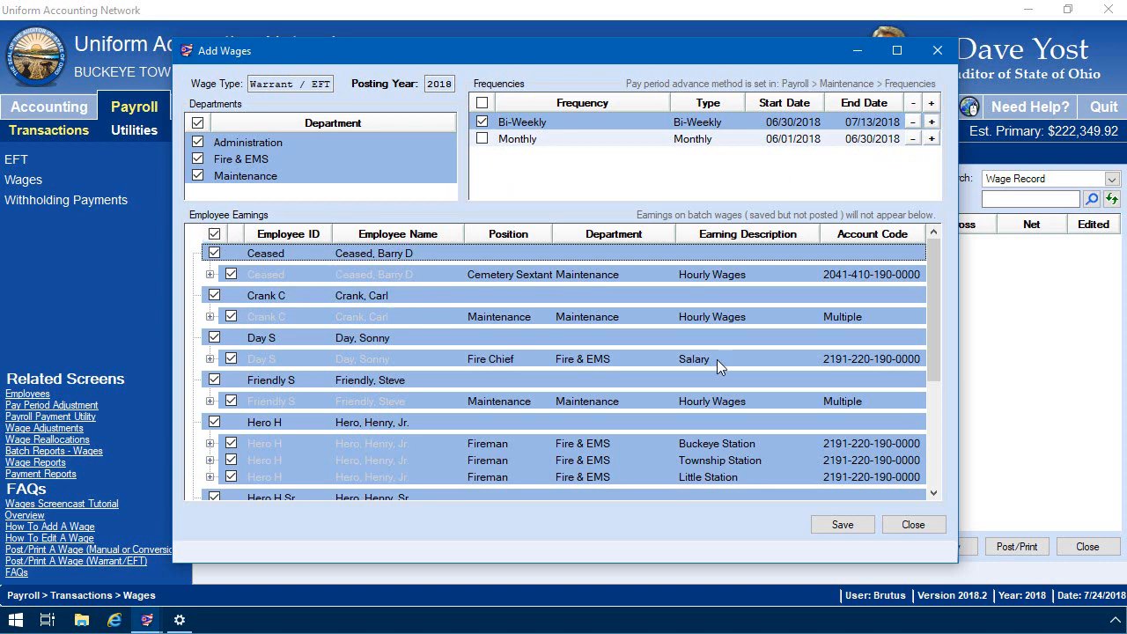
click(860, 527)
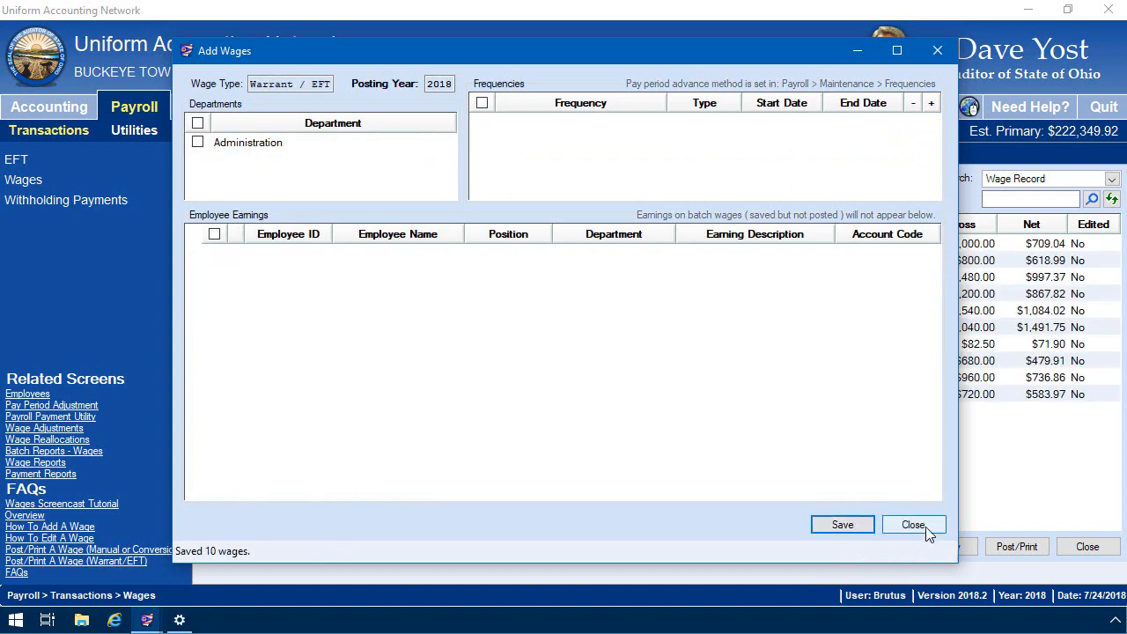
click(924, 528)
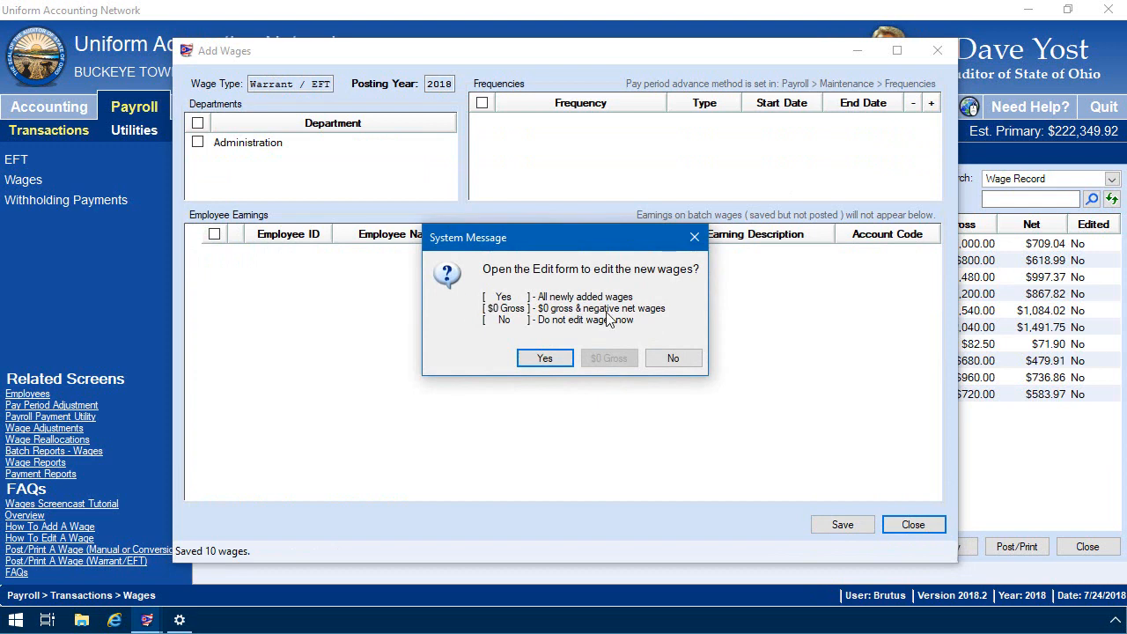
click(679, 359)
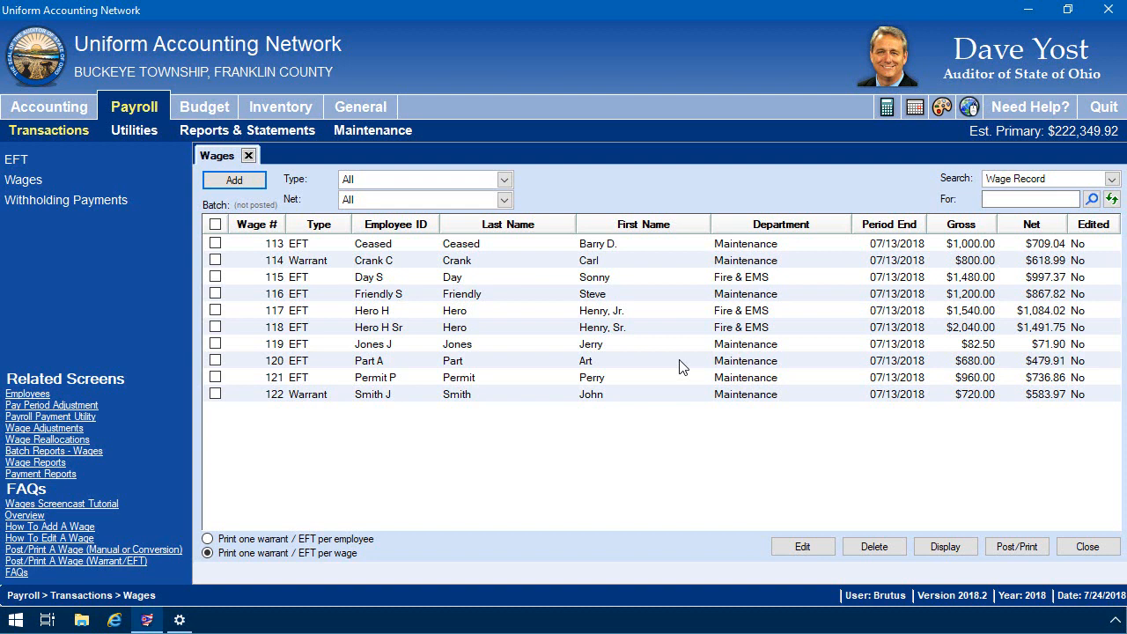
Open all batch wages for editing, check wage 113's withholdings and leave balances, and save that wage.
click(215, 224)
click(802, 547)
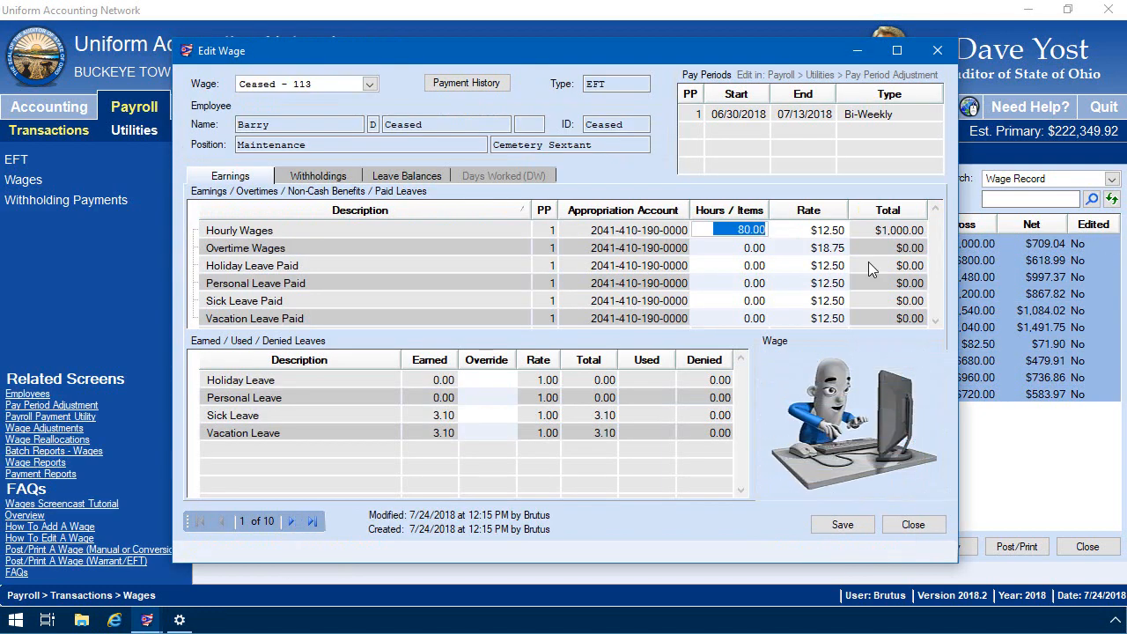
text(8)
click(321, 176)
click(400, 176)
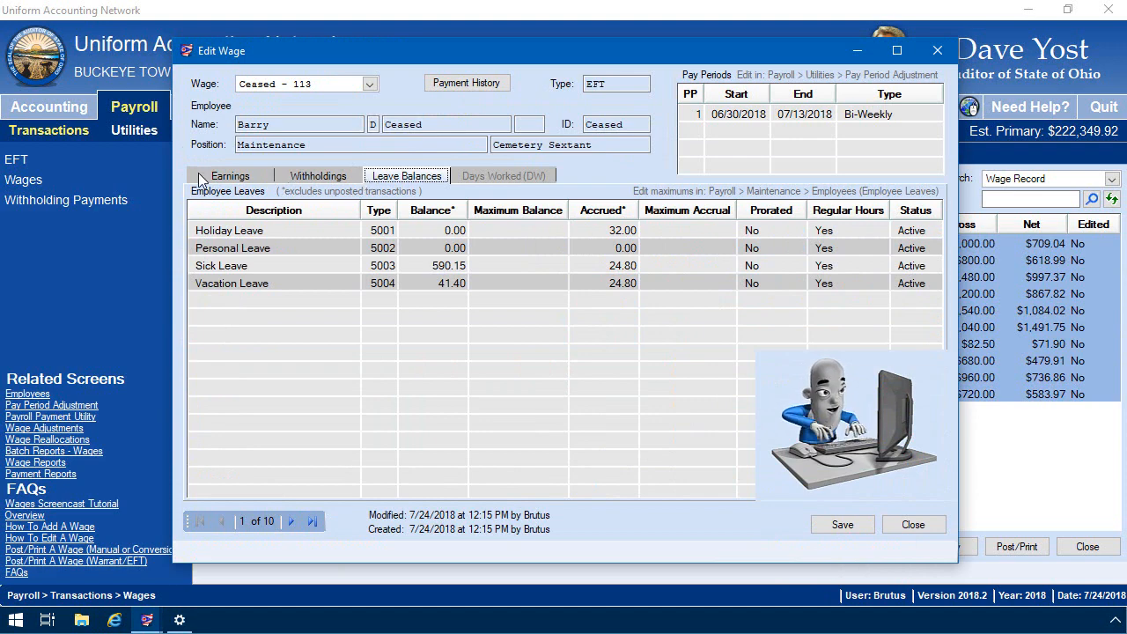
click(233, 176)
click(841, 525)
click(193, 248)
click(757, 270)
text(1)
click(758, 287)
text(2)
click(849, 526)
click(842, 525)
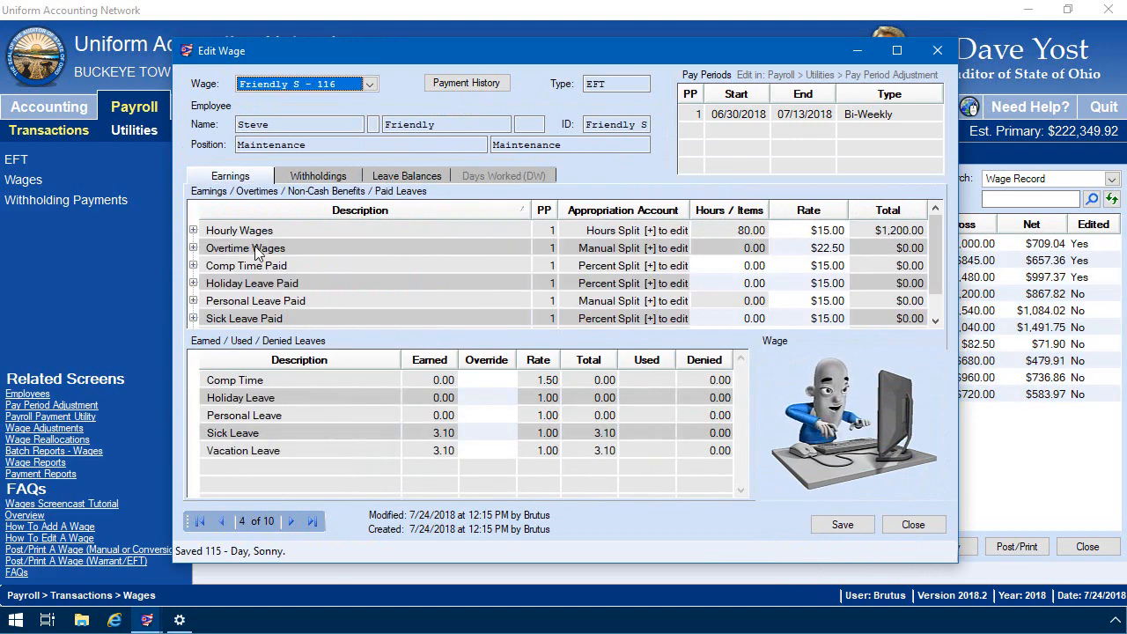
Set wage 116's hourly wages split to 10, 40, 20 and 10 hours for Townhalls, Highways, Cemeteries and Parks.
click(194, 230)
click(753, 287)
text(10)
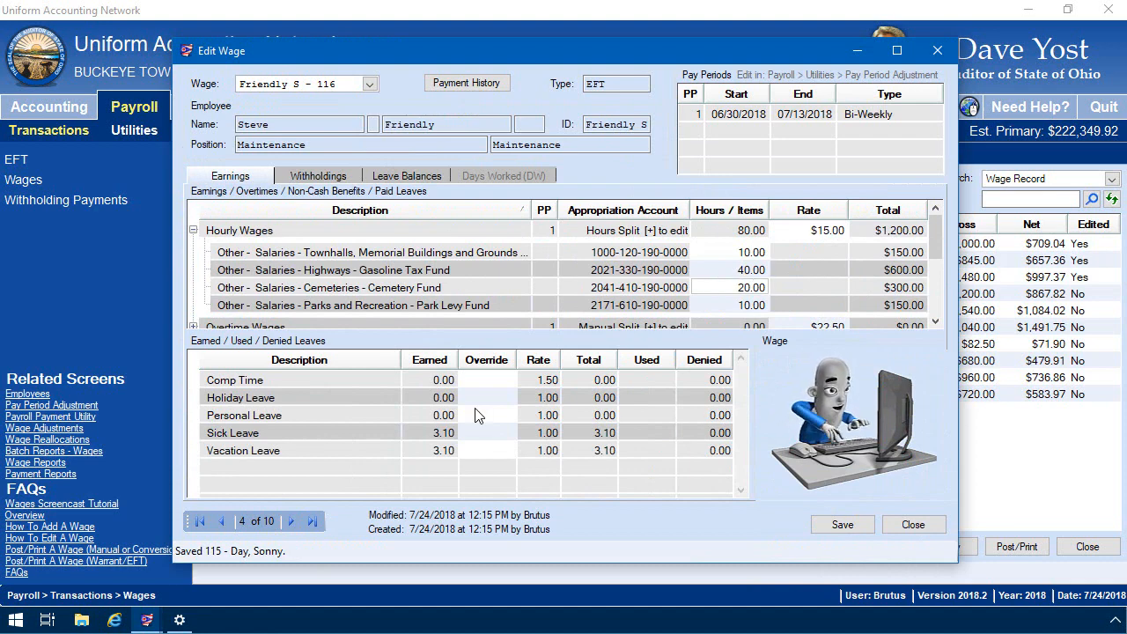
Enter 1 overtime hour each for wage 116's Townhalls, Highways and Cemeteries accounts and save the wage.
click(194, 230)
click(194, 249)
click(753, 269)
text(1.)
key(Tab)
key(Tab)
text(2)
key(Tab)
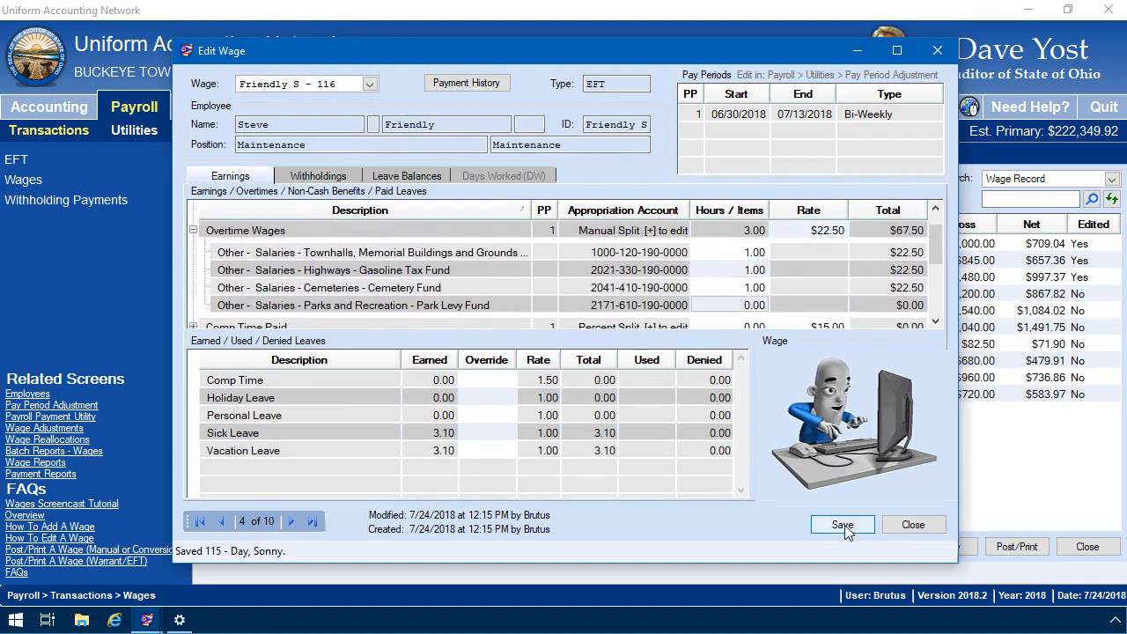
click(843, 526)
Save wages 117 and 118 as they are, and set wage 119's hourly wages to 15 hours and save it.
click(841, 527)
click(842, 527)
click(746, 232)
text(15)
key(Return)
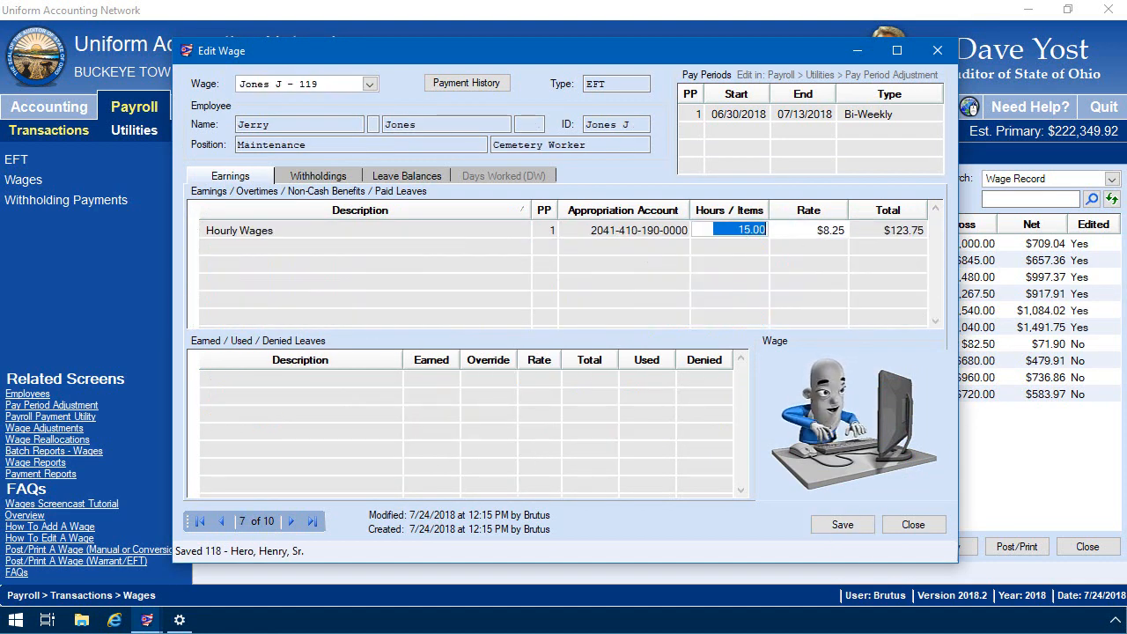
click(842, 525)
Set wage 120's hourly wages to 45 hours and save it, along with wages 121 and 122 as they are.
click(747, 233)
text(75)
key(Return)
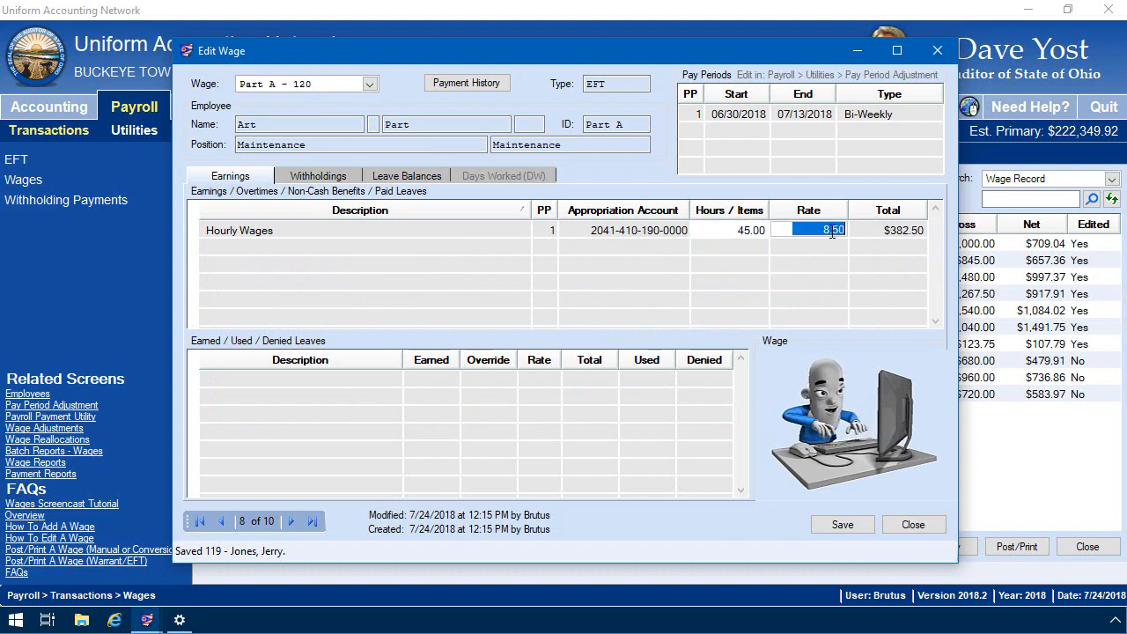
click(843, 525)
click(842, 526)
click(842, 525)
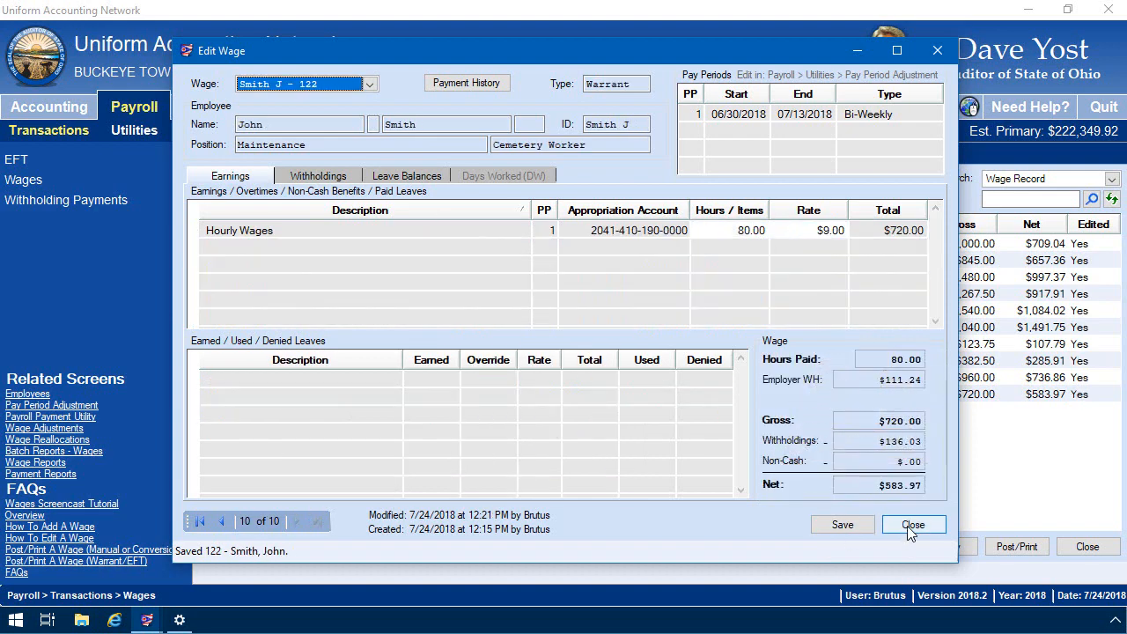
Close the wage editor and display the Batch Wage Detail report for all employees.
click(913, 525)
click(247, 130)
click(458, 180)
click(347, 278)
click(215, 310)
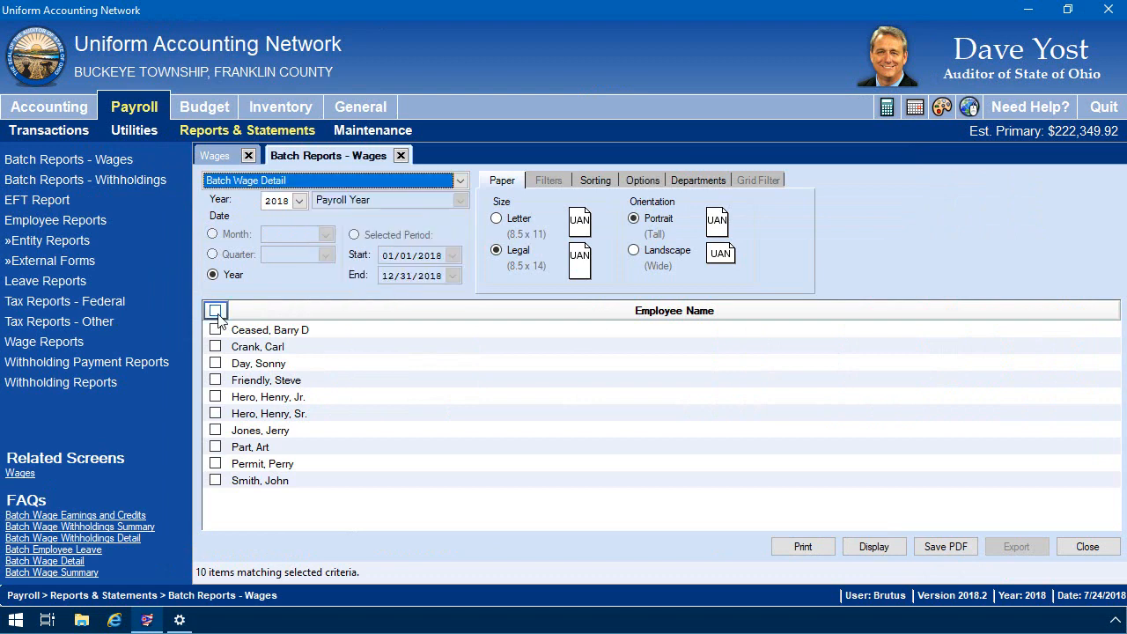
click(872, 545)
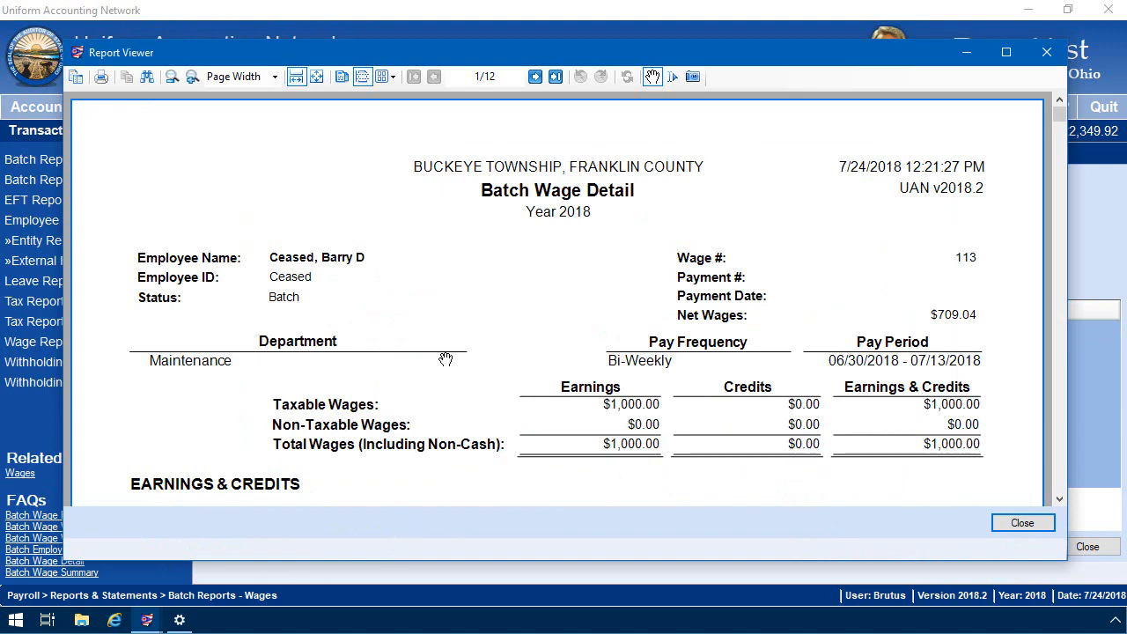
Review the earnings in the Batch Wage Detail report and return to the wage batch.
scroll(447, 367, down, 15)
scroll(449, 361, down, 10)
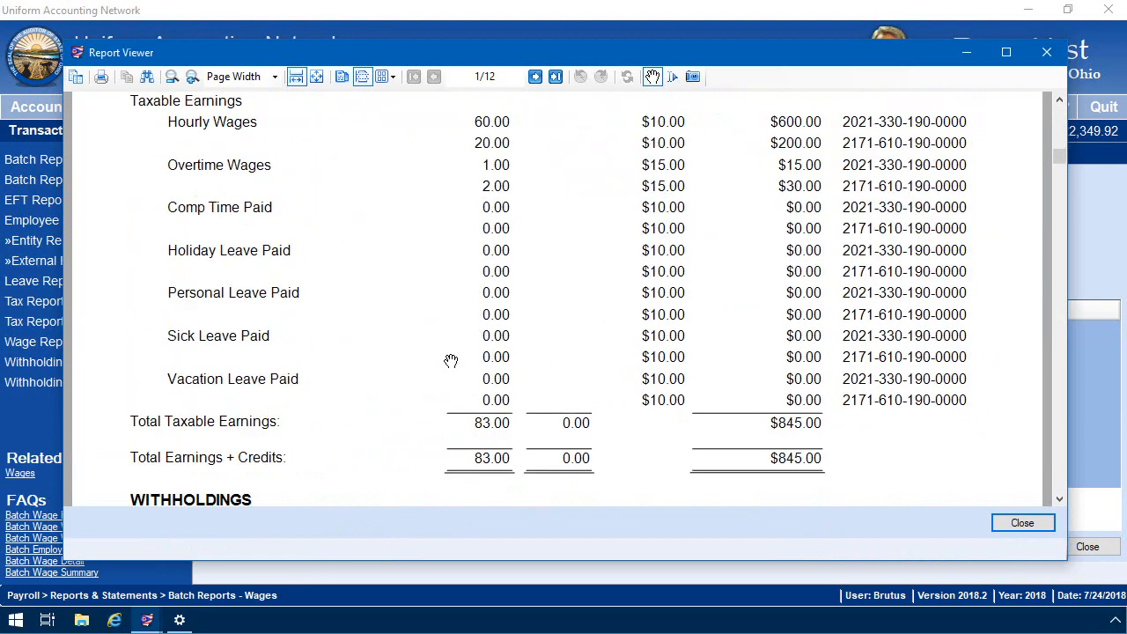
click(972, 55)
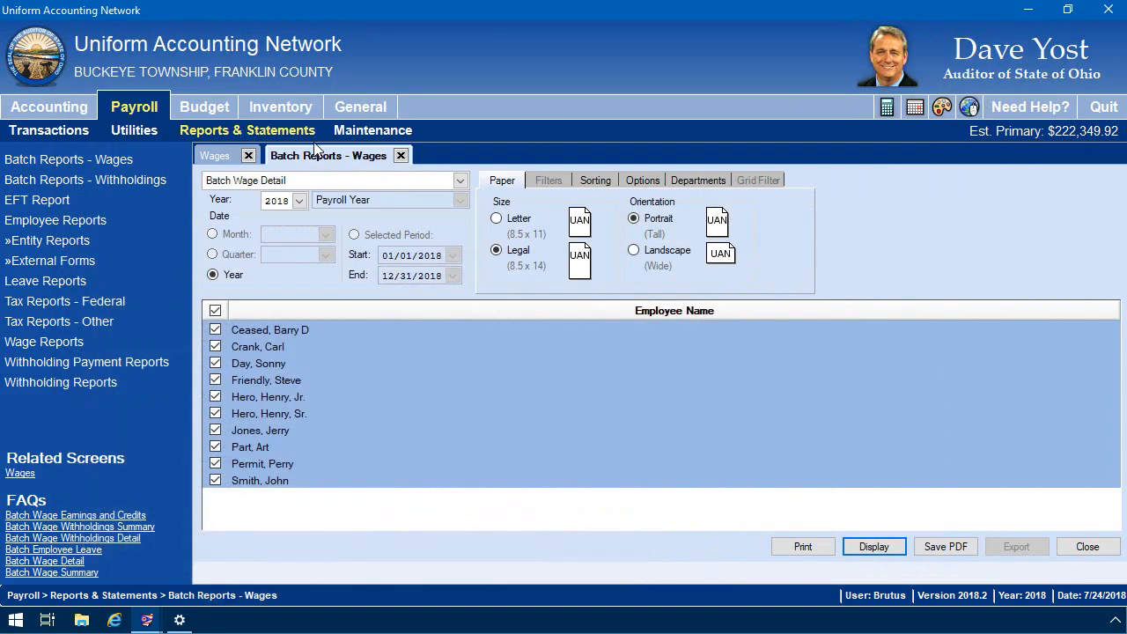
click(402, 155)
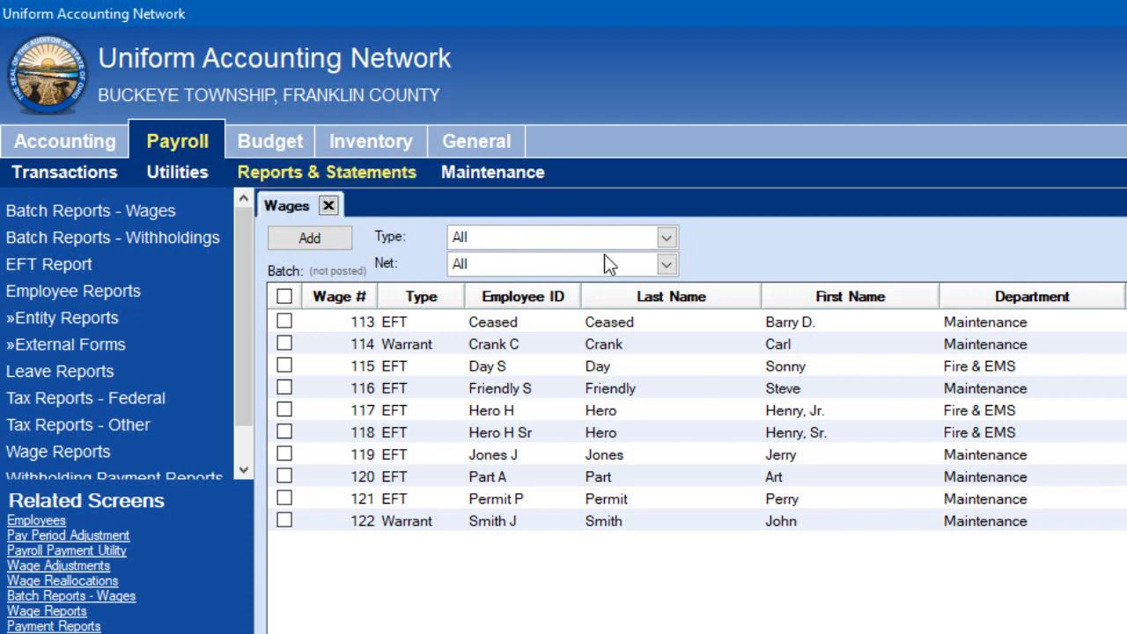
Filter the wage batch by EFT and by Warrant type, selecting all the warrant wages.
click(668, 238)
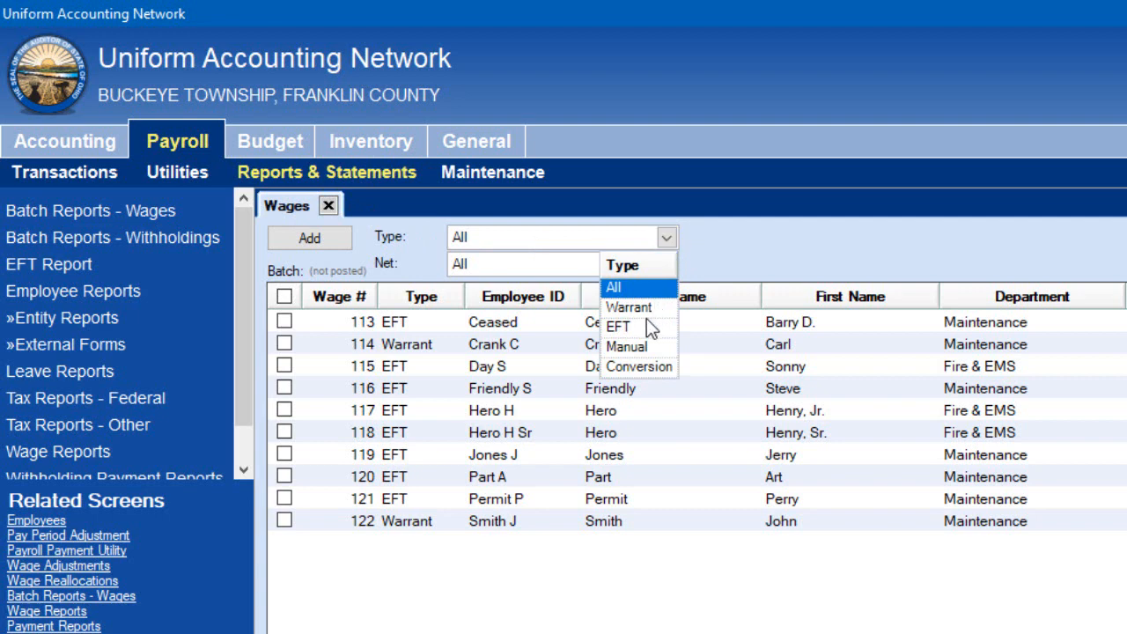
click(631, 328)
click(668, 242)
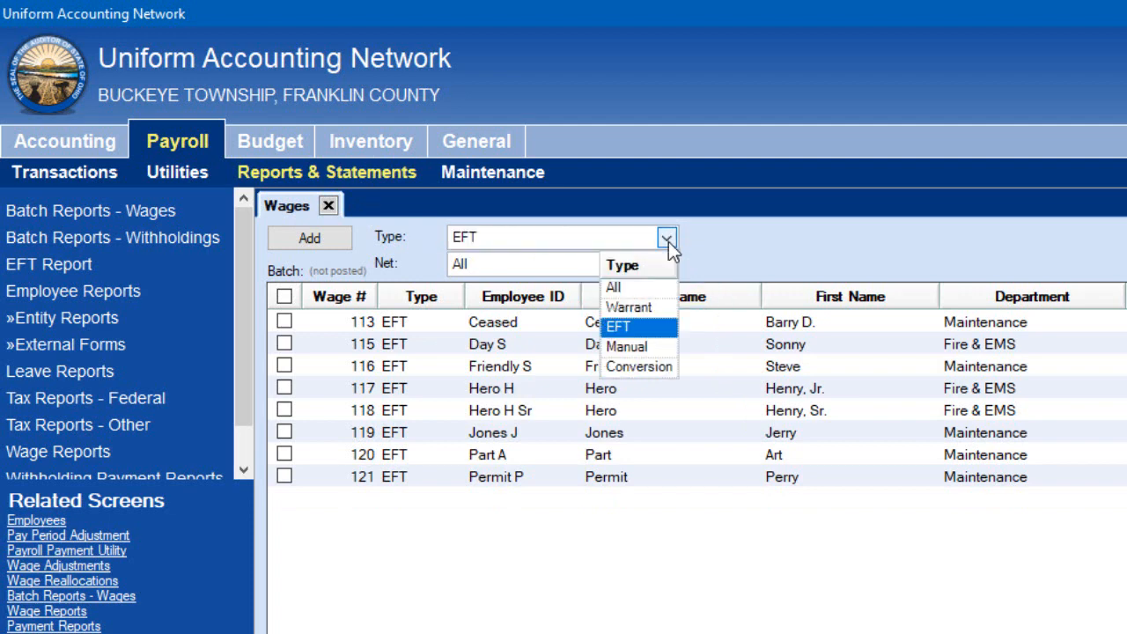
click(641, 307)
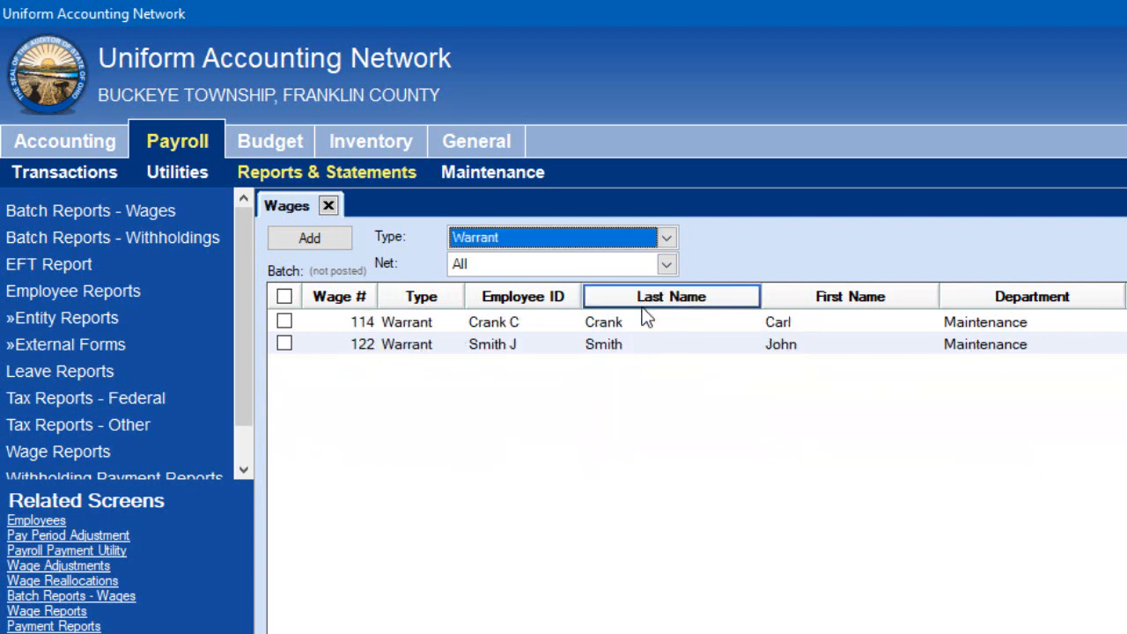
click(289, 298)
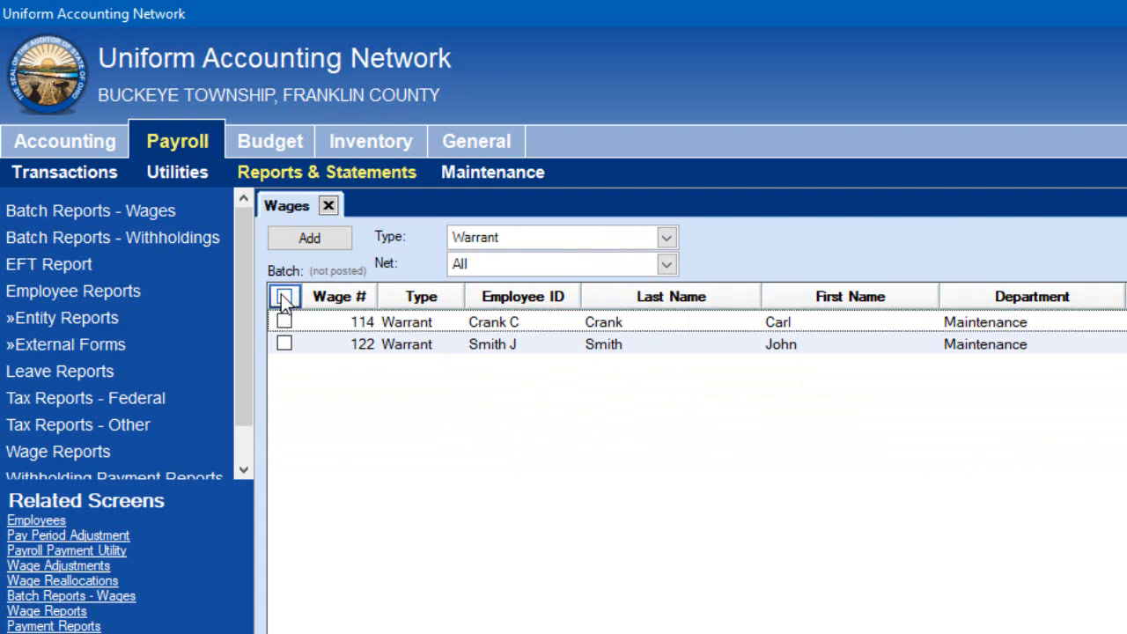
click(283, 298)
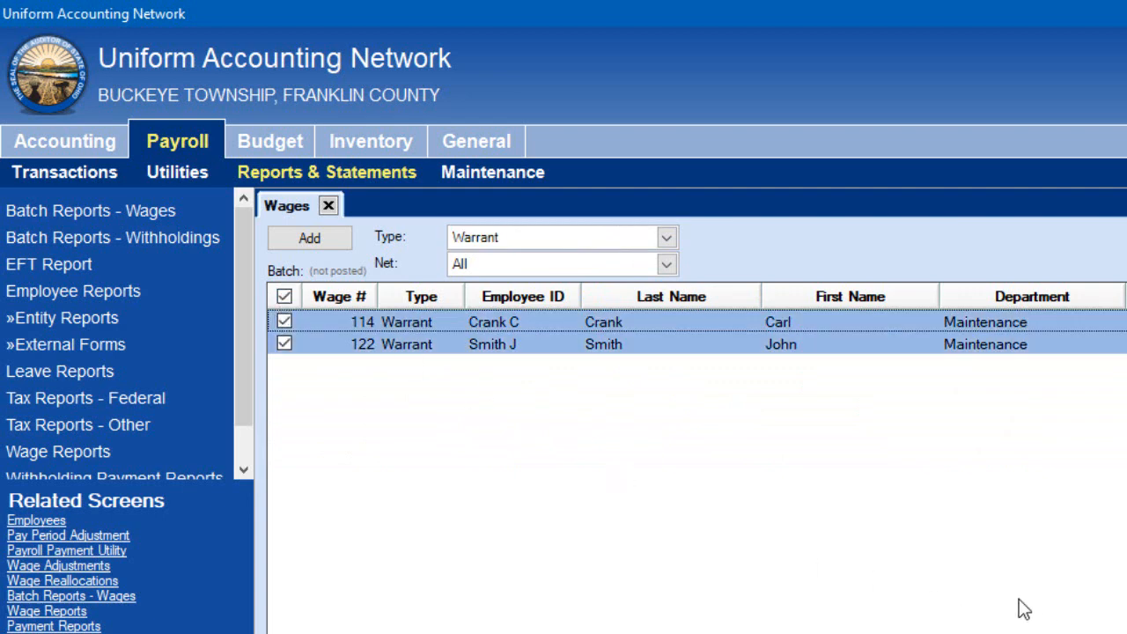
Filter the wage batch by EFT type and reset the type filter to All.
click(667, 238)
click(642, 324)
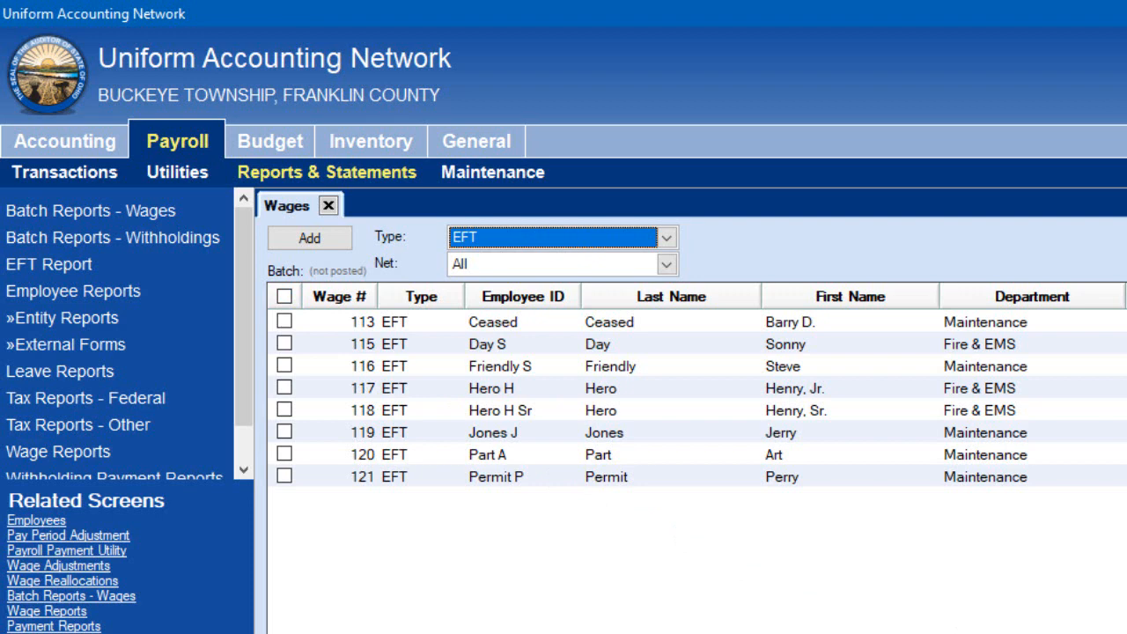
click(666, 239)
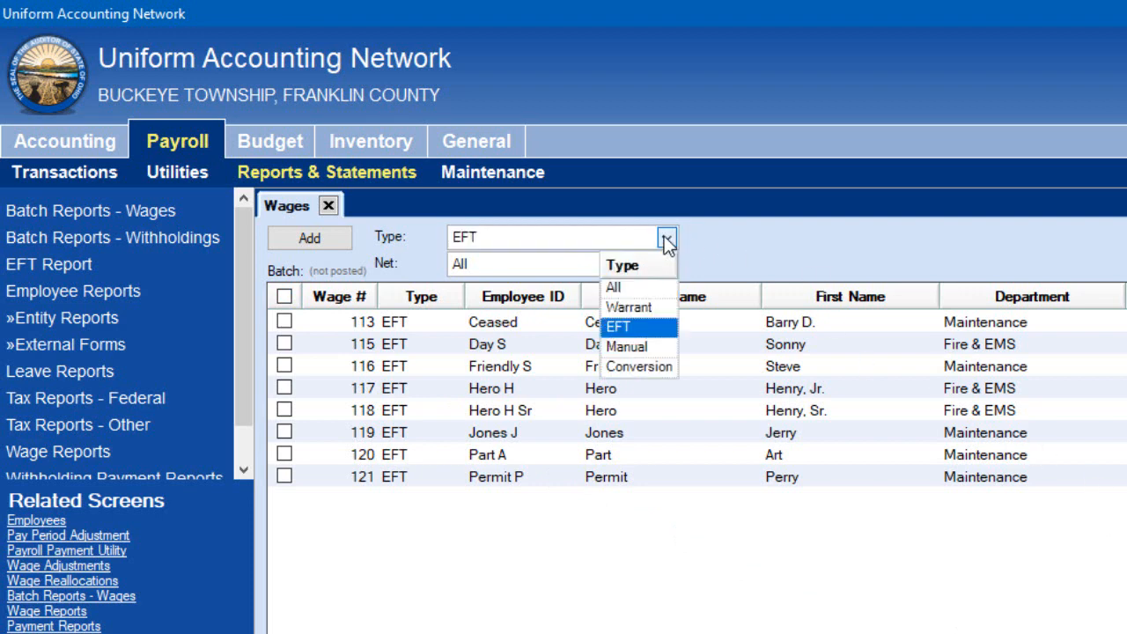
click(615, 288)
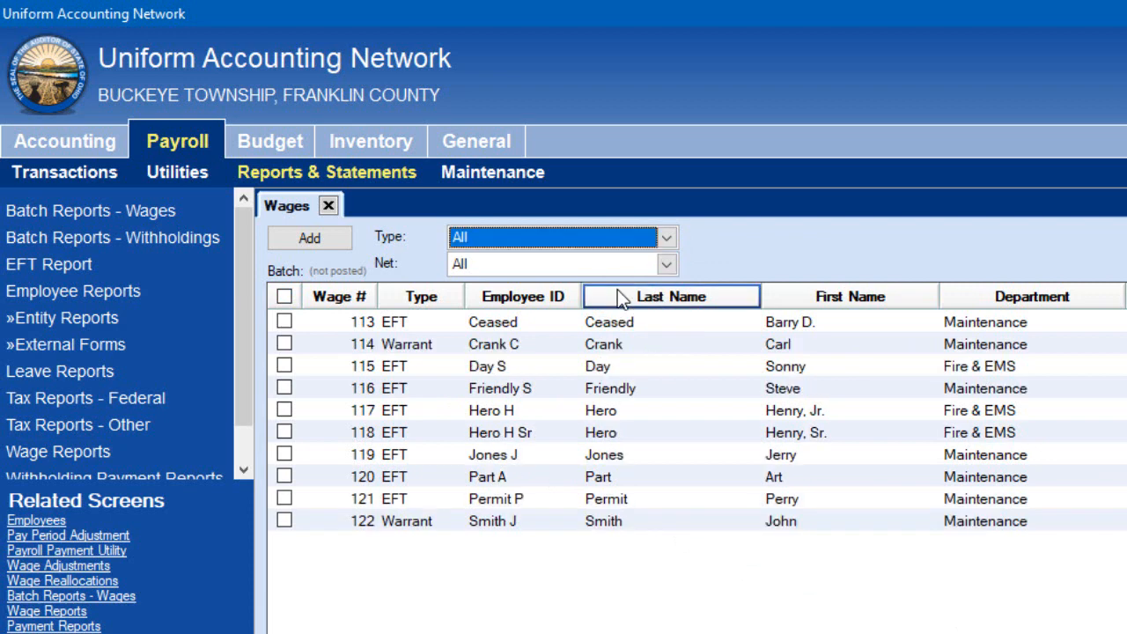
Sort the wage batch by type and select all the EFT wages, leaving the two warrant wages unselected.
click(423, 298)
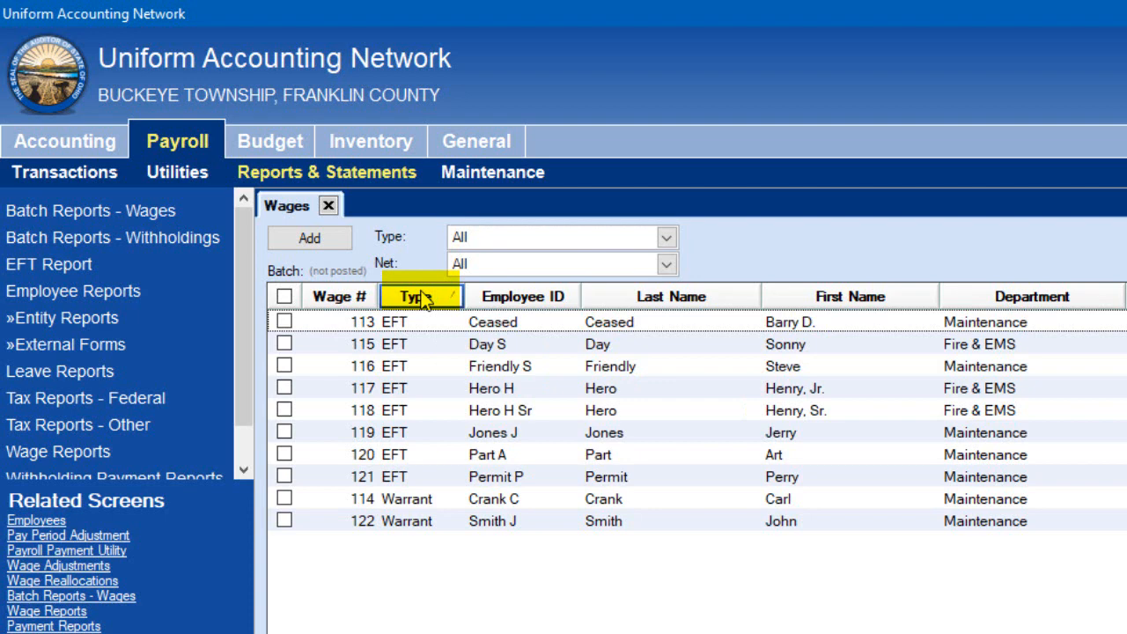
click(284, 297)
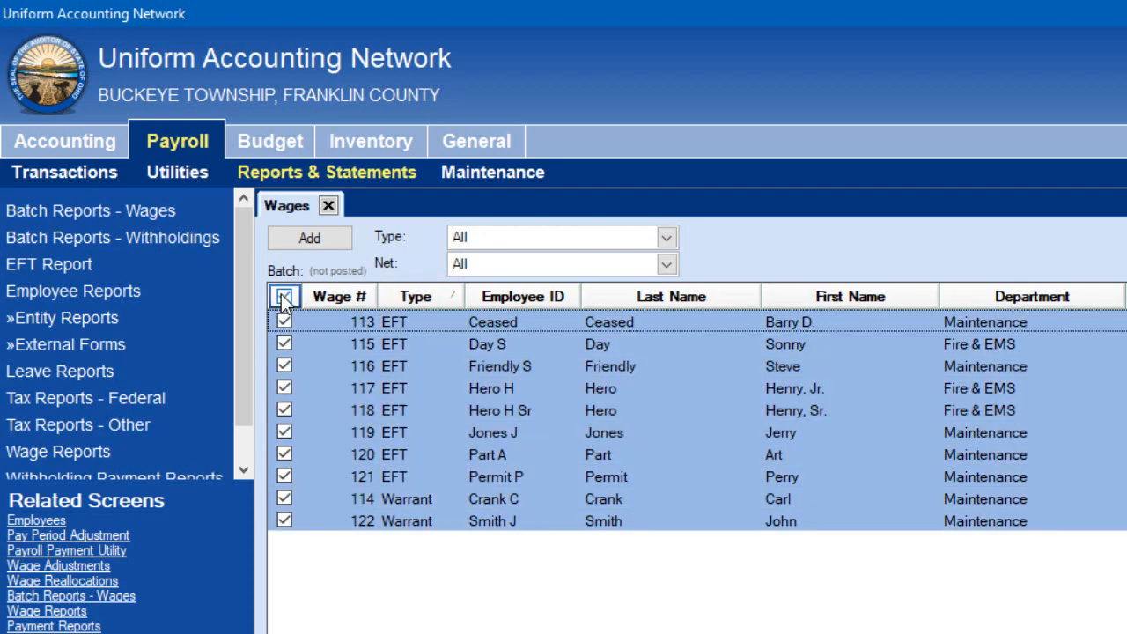
click(285, 499)
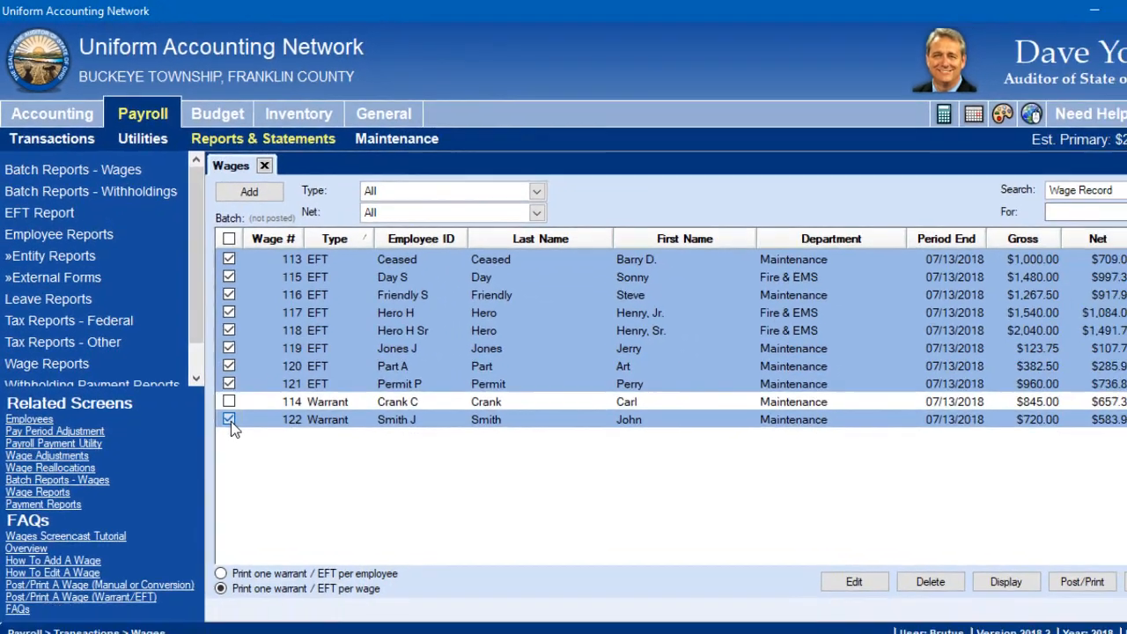
click(228, 420)
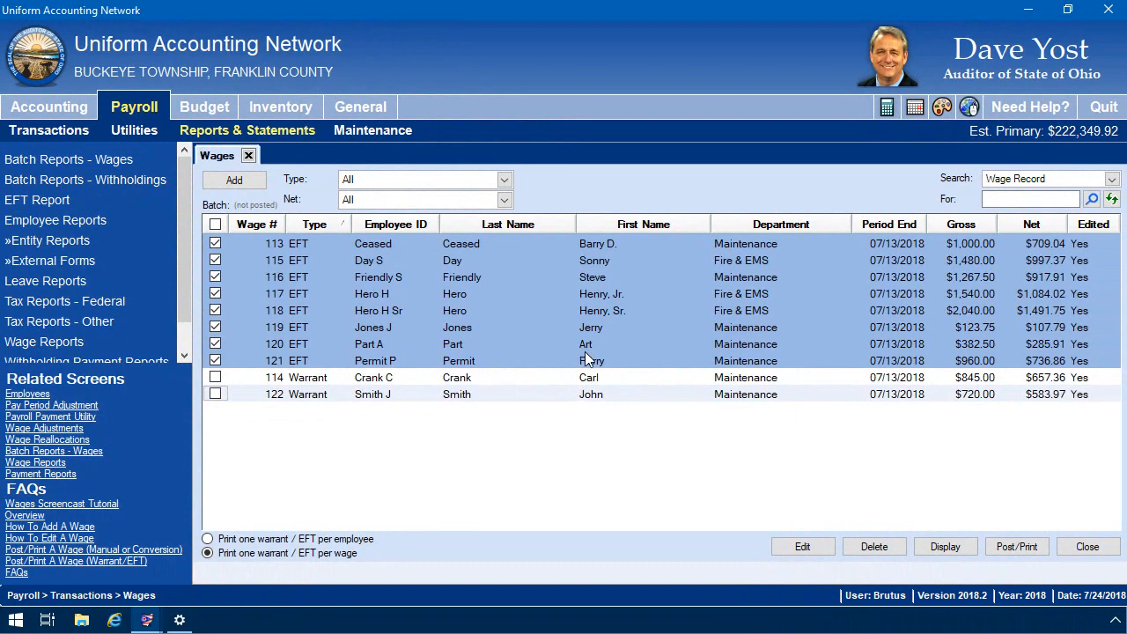
Post the selected EFT wages with a post date of 07/27/2018, keeping the plain paper printing option.
click(1017, 547)
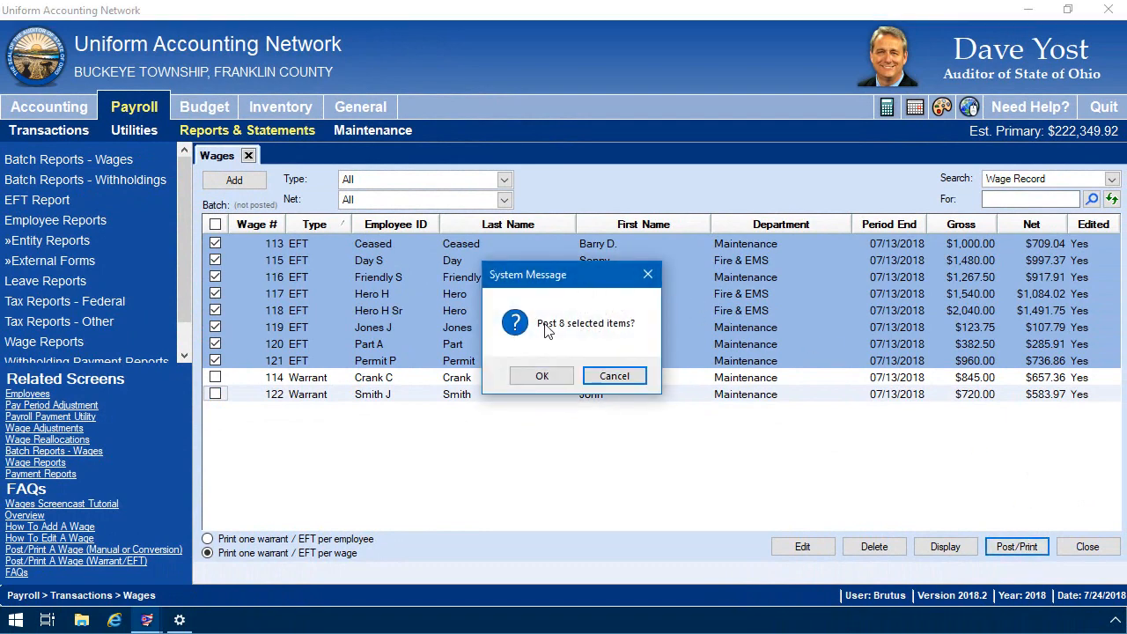
click(541, 376)
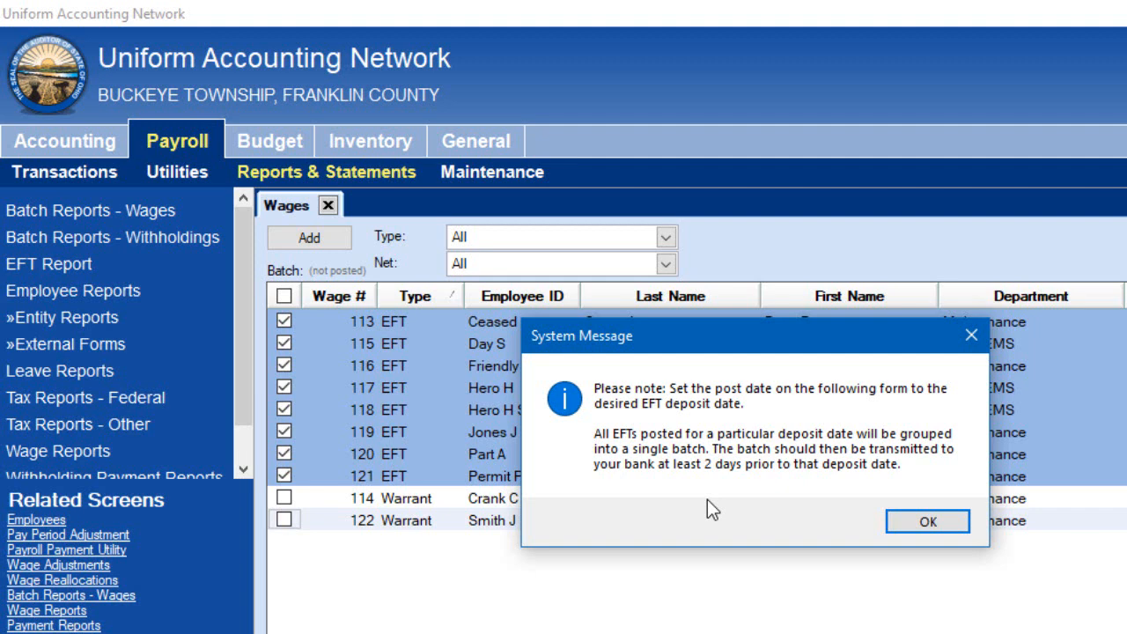
click(953, 526)
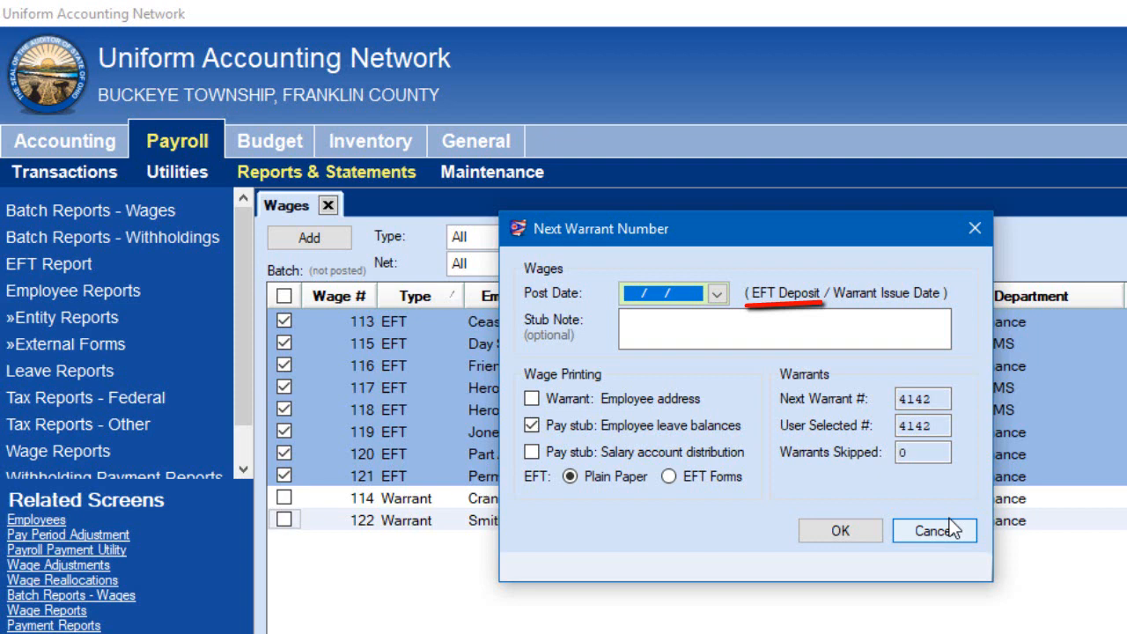
click(717, 293)
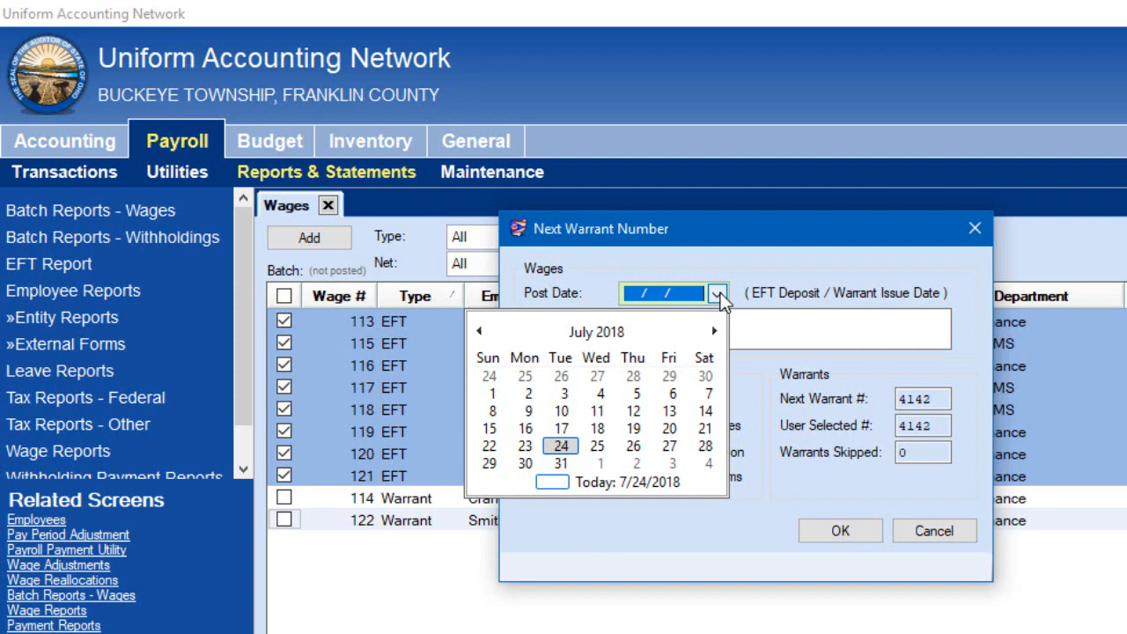
click(669, 447)
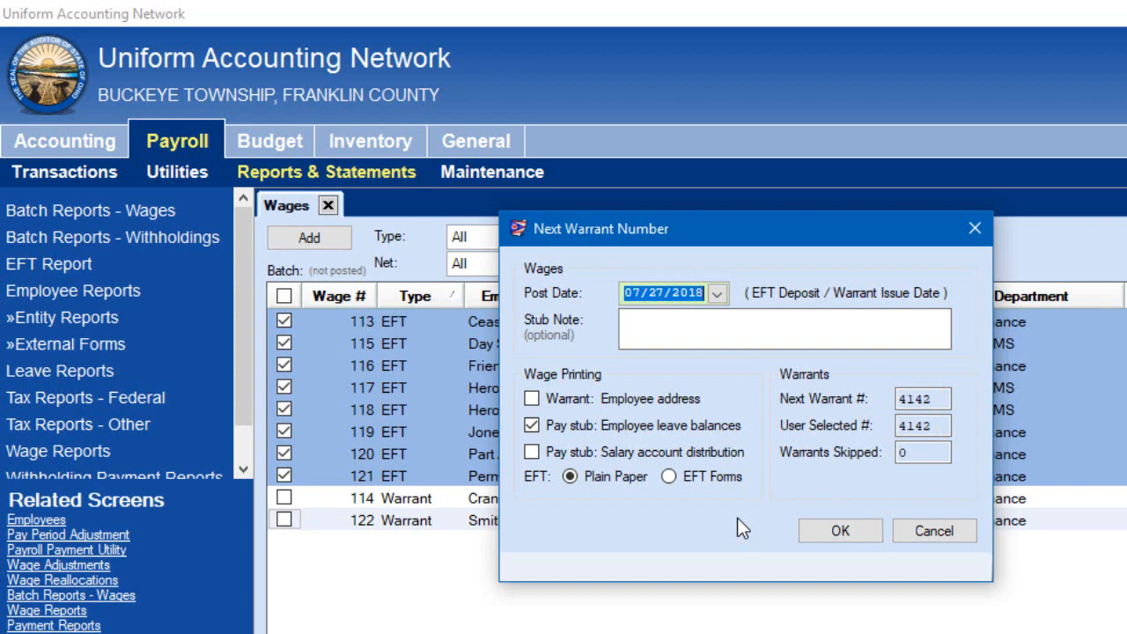
click(830, 532)
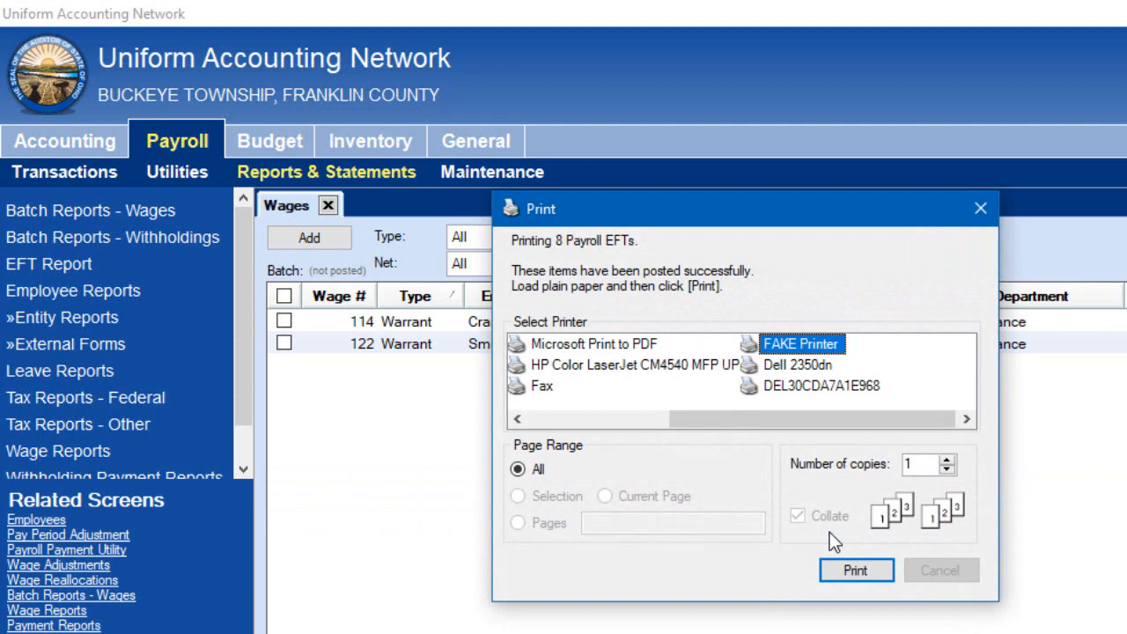
Print 2 copies of the payroll EFTs on the FAKE Printer and confirm that all items printed successfully.
click(949, 459)
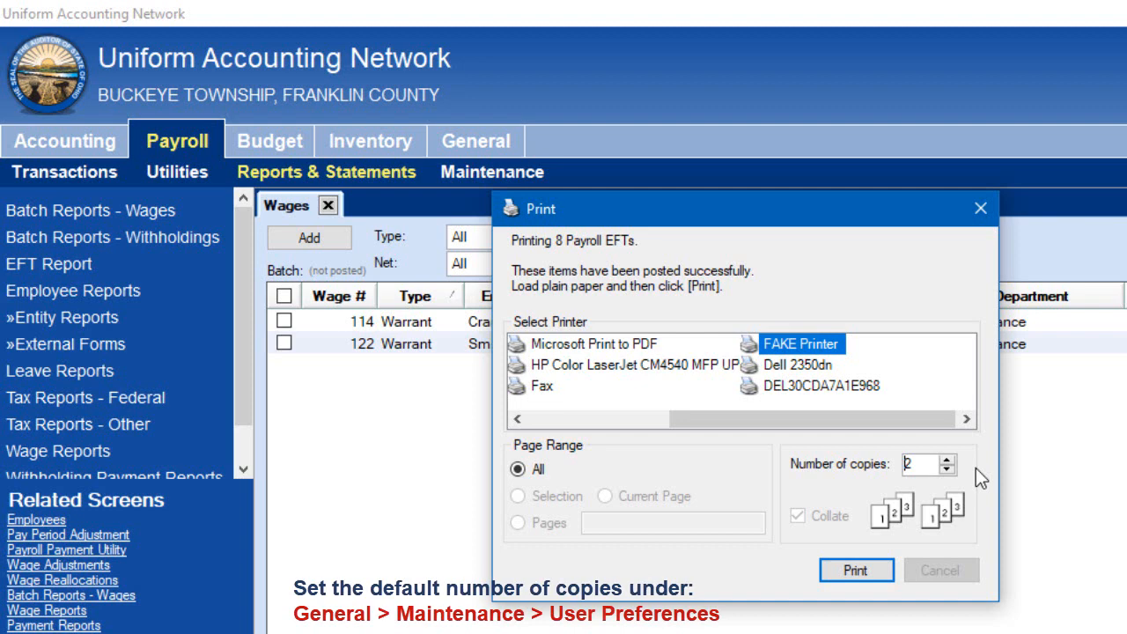
click(858, 569)
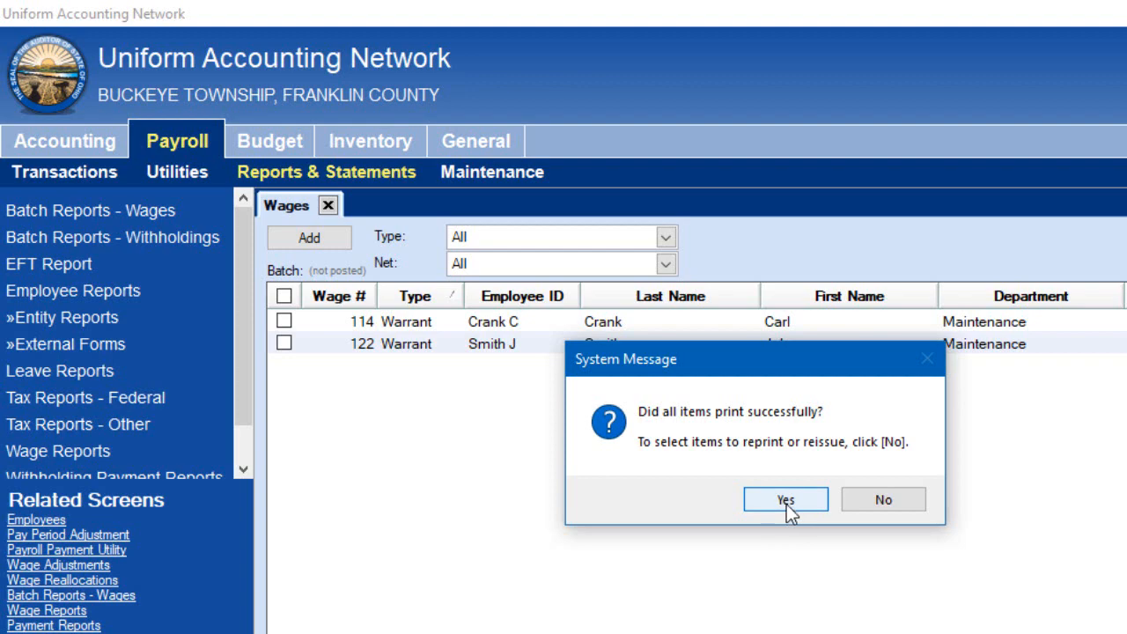
click(786, 502)
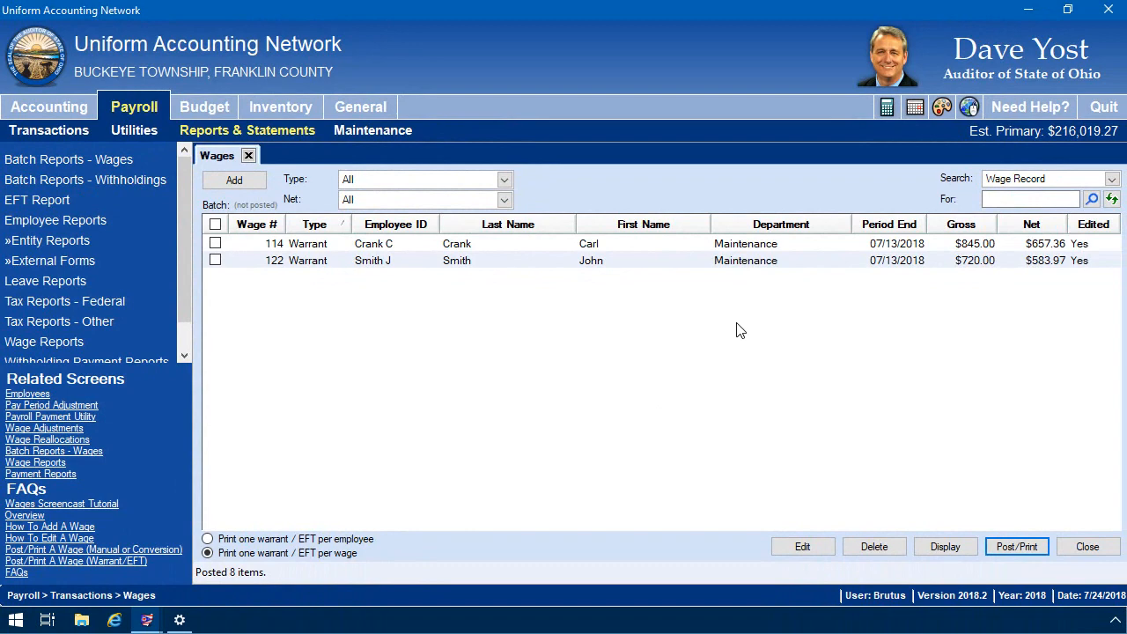
Close the wage batch and open the EFT payroll transaction form.
click(249, 156)
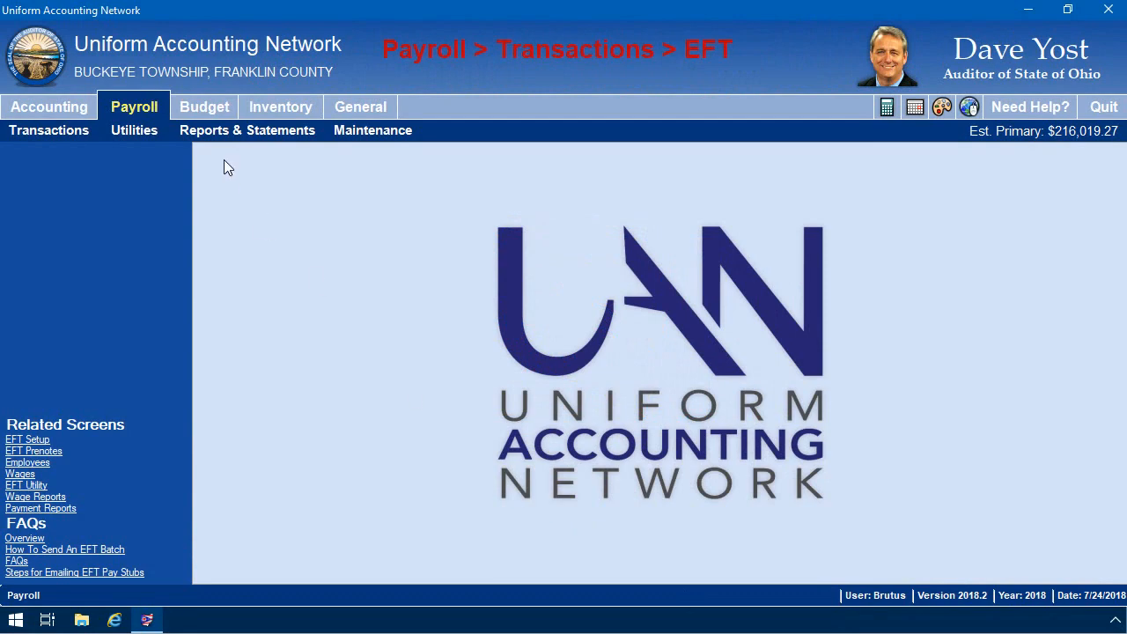
click(65, 133)
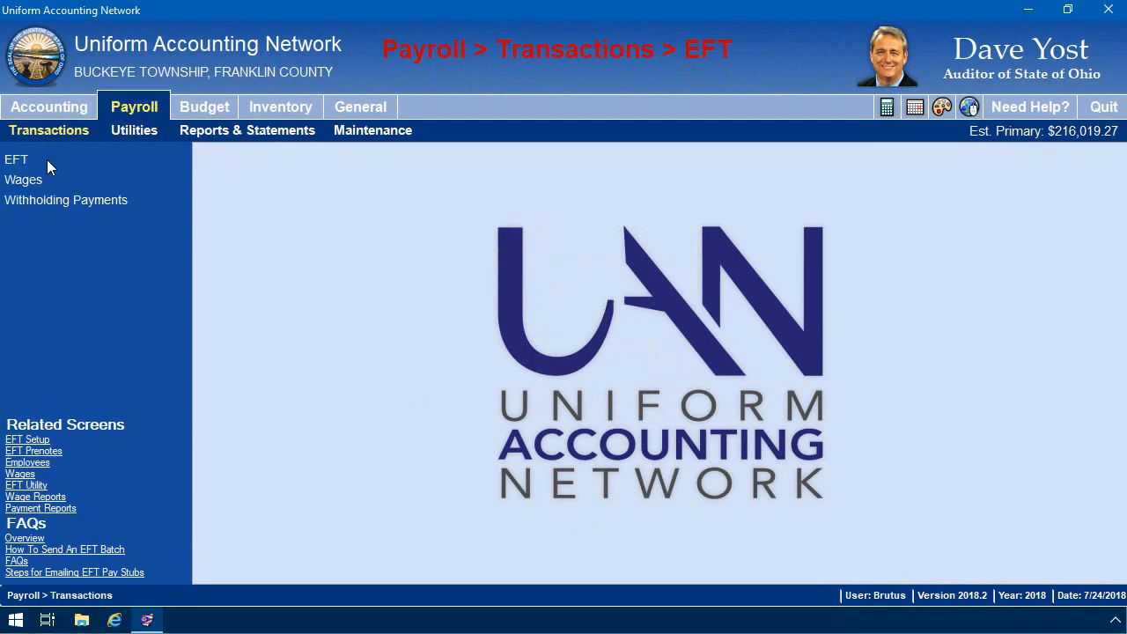
click(39, 160)
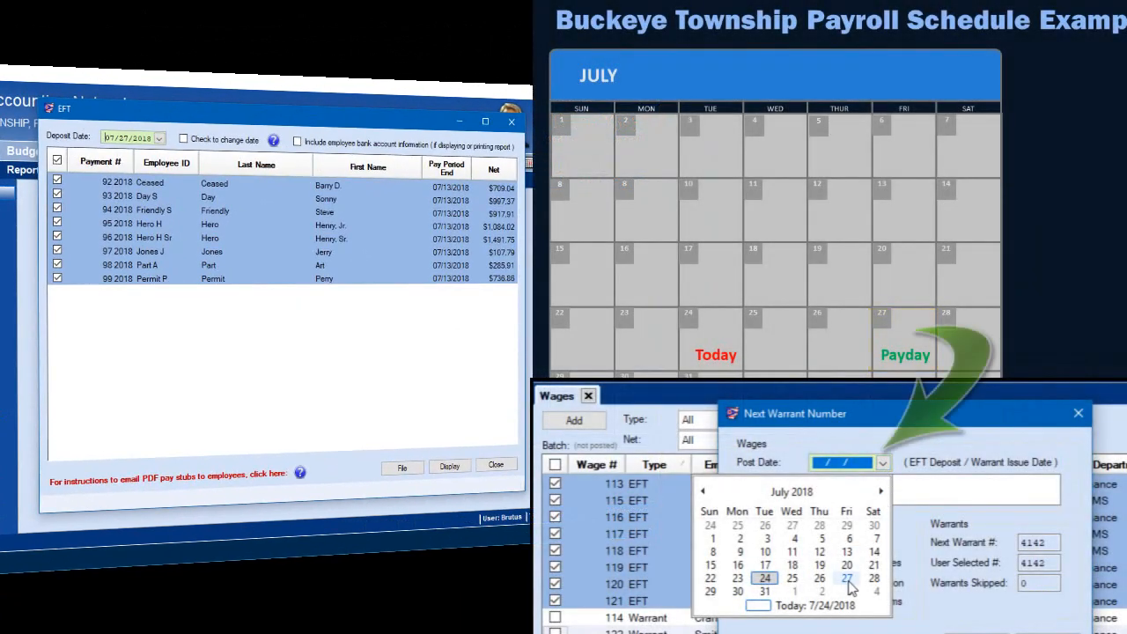
click(847, 580)
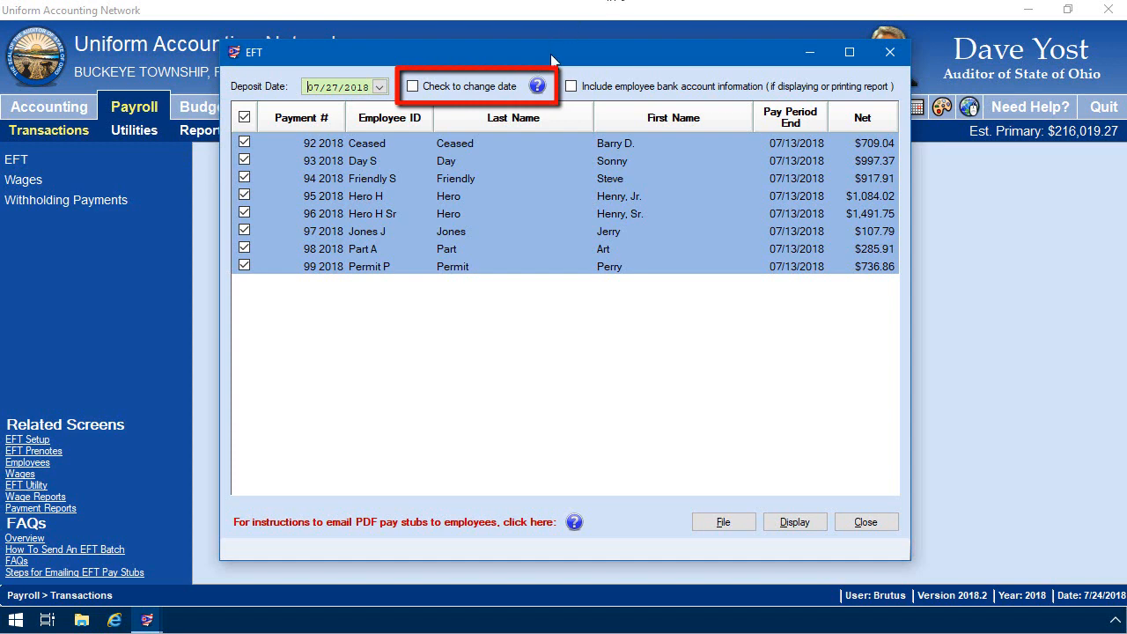
Read the help information about changing the EFT deposit date and dismiss it.
click(537, 87)
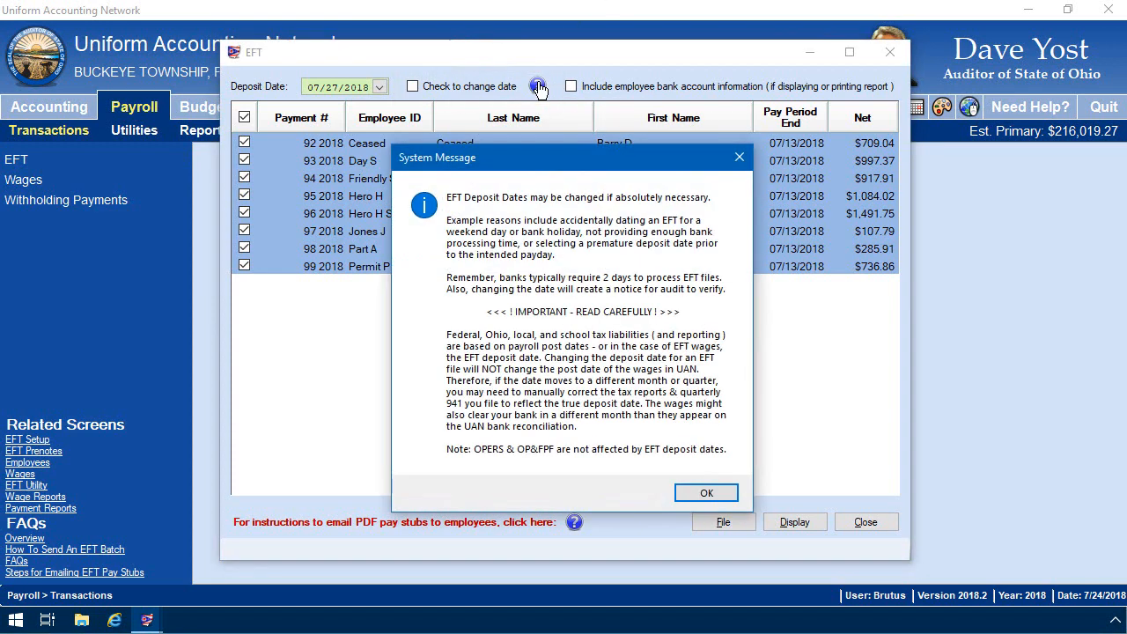
drag(585, 165, 428, 123)
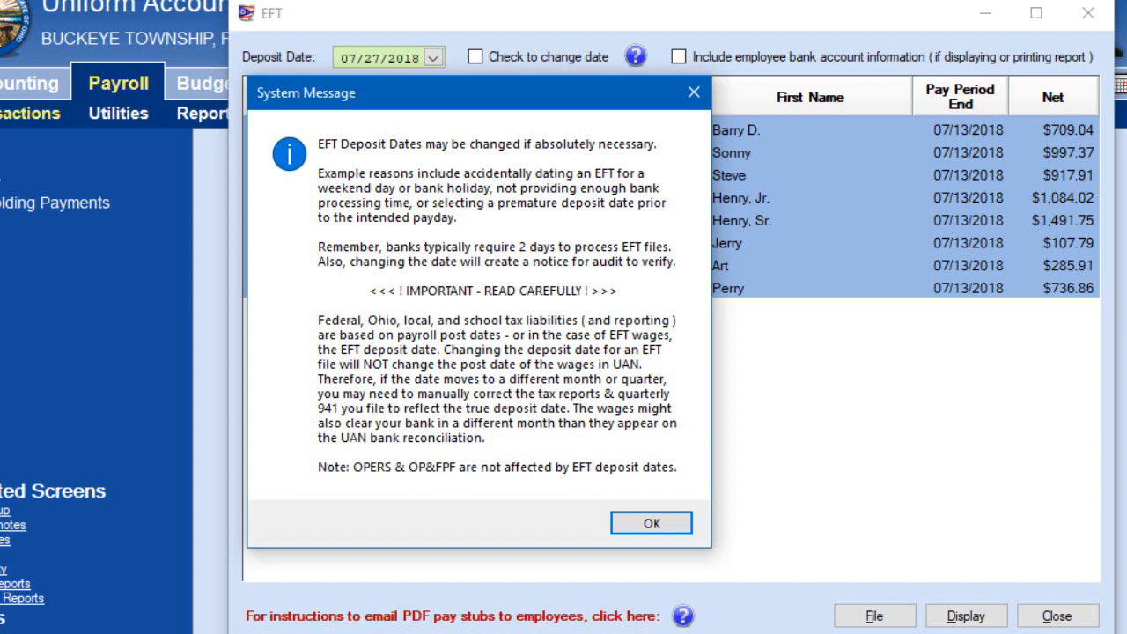
key(Return)
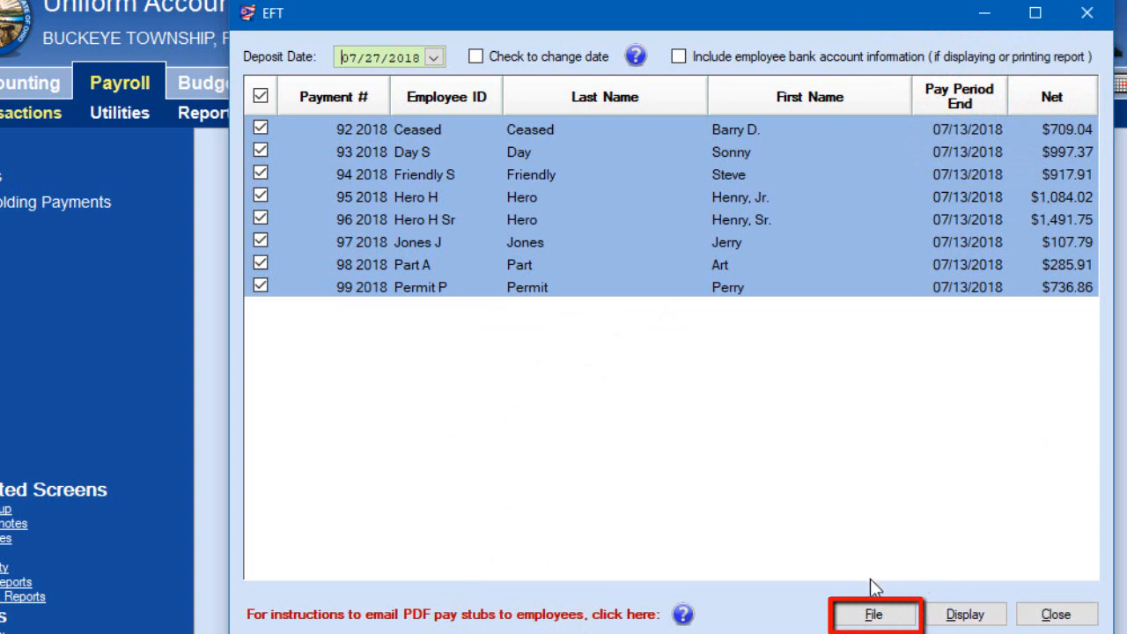
Save the selected payments for the 07/27/2018 deposit to an EFT file and view the saved file's report, closing the form when done.
click(872, 615)
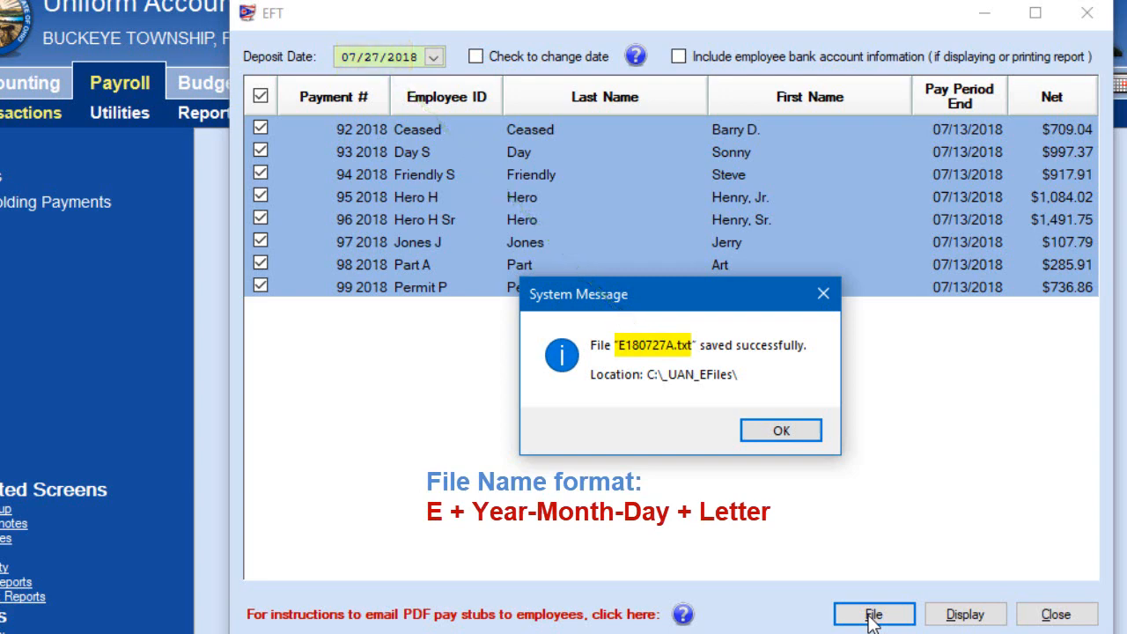
click(774, 433)
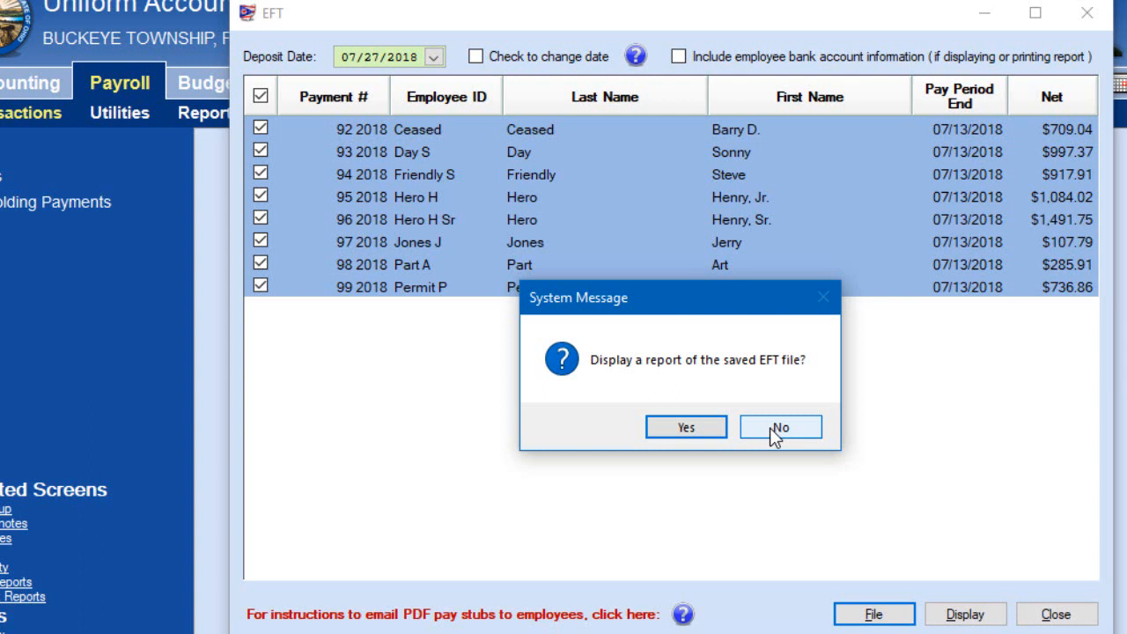
click(682, 427)
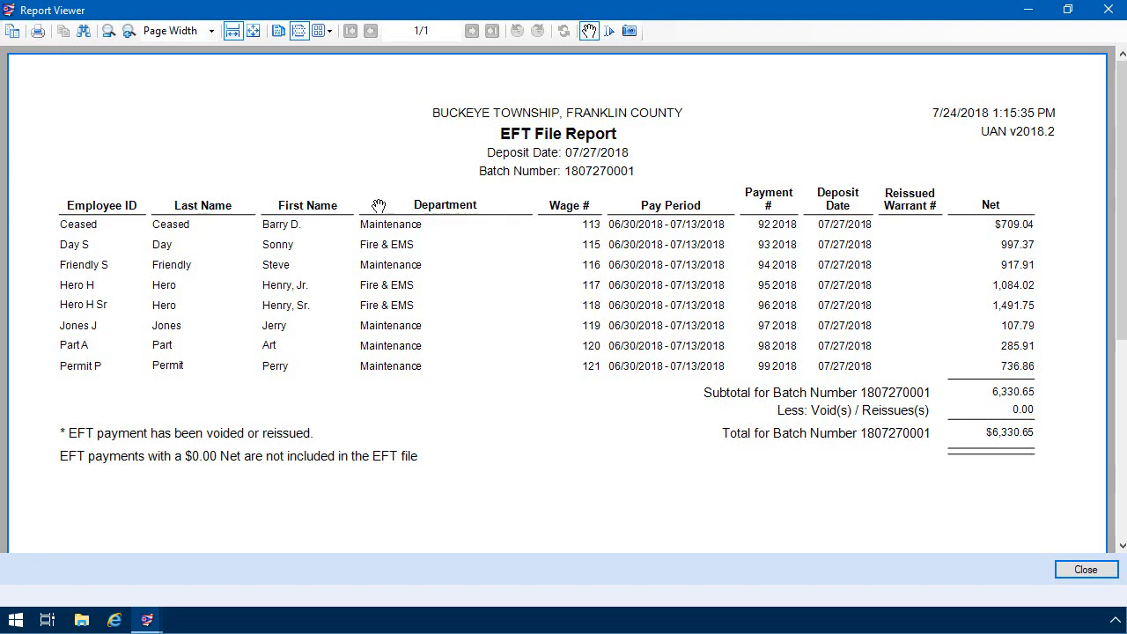
click(1085, 571)
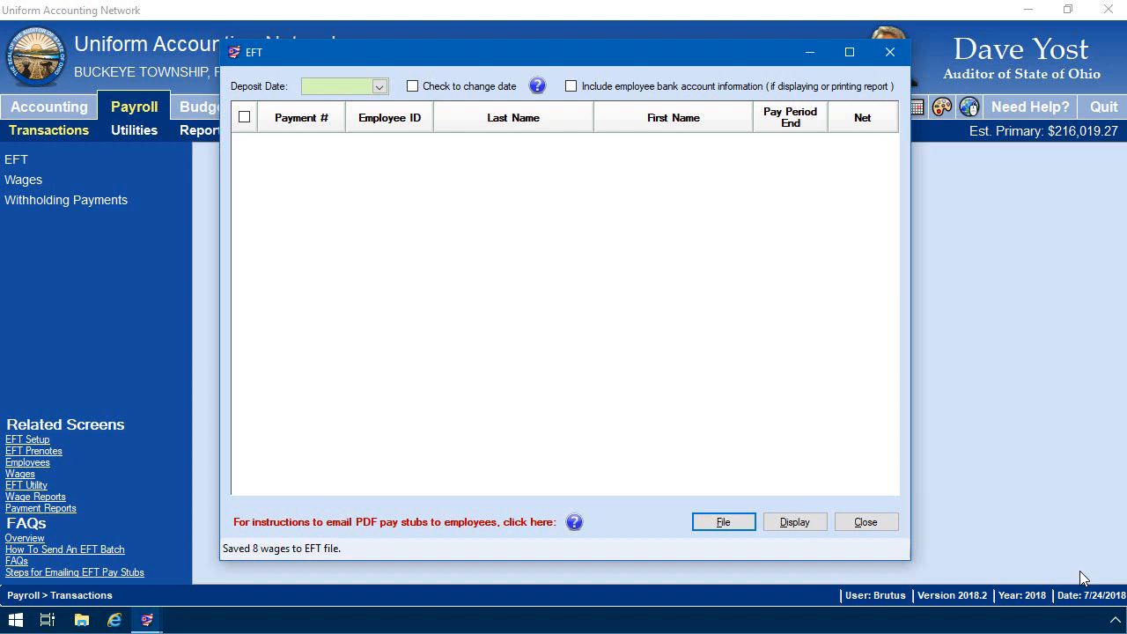
click(878, 521)
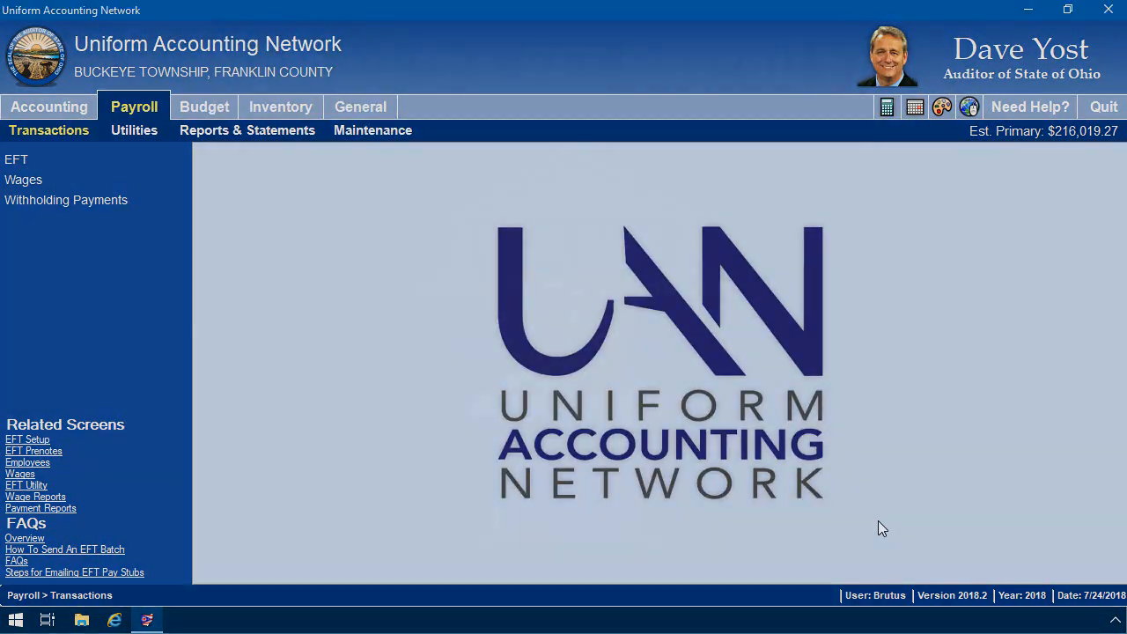